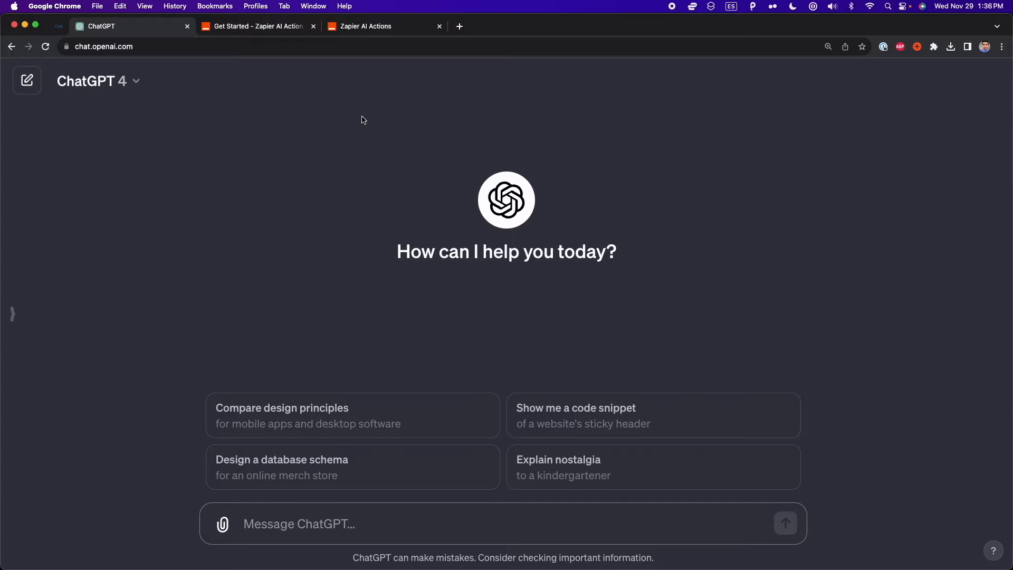
Step: Create a new GPT from the Explore page and open its manual configuration
click(15, 310)
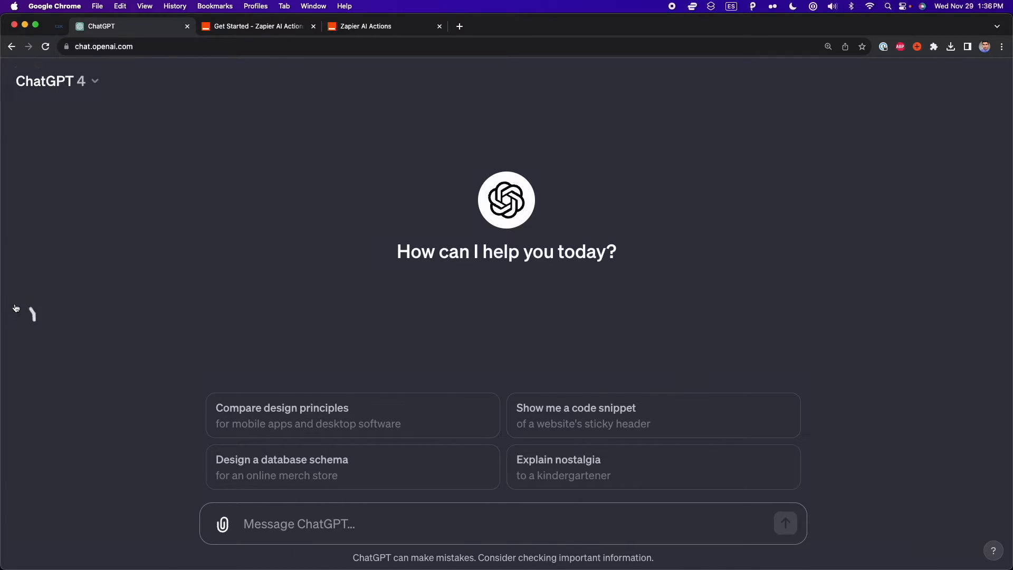
click(97, 449)
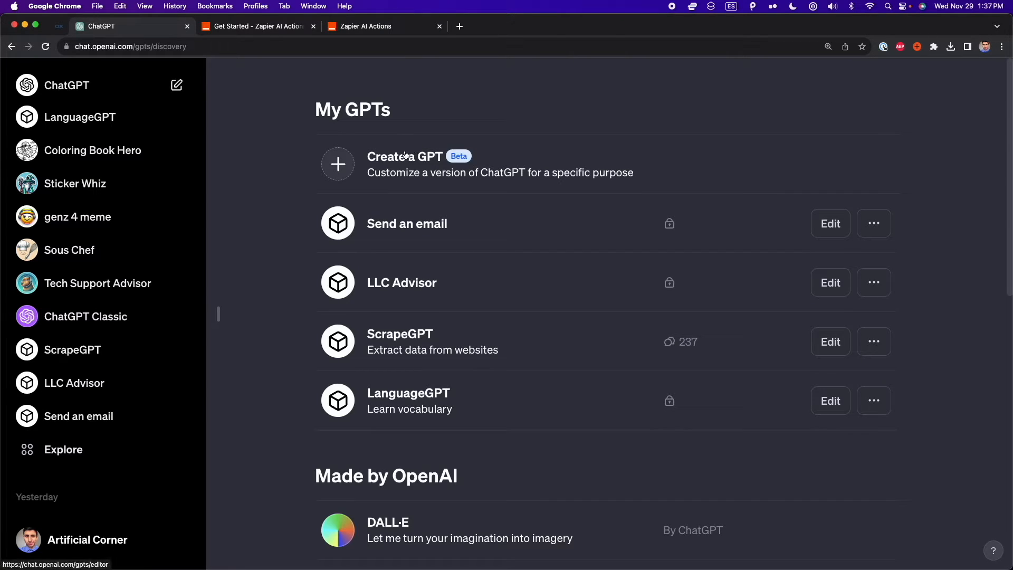
click(406, 155)
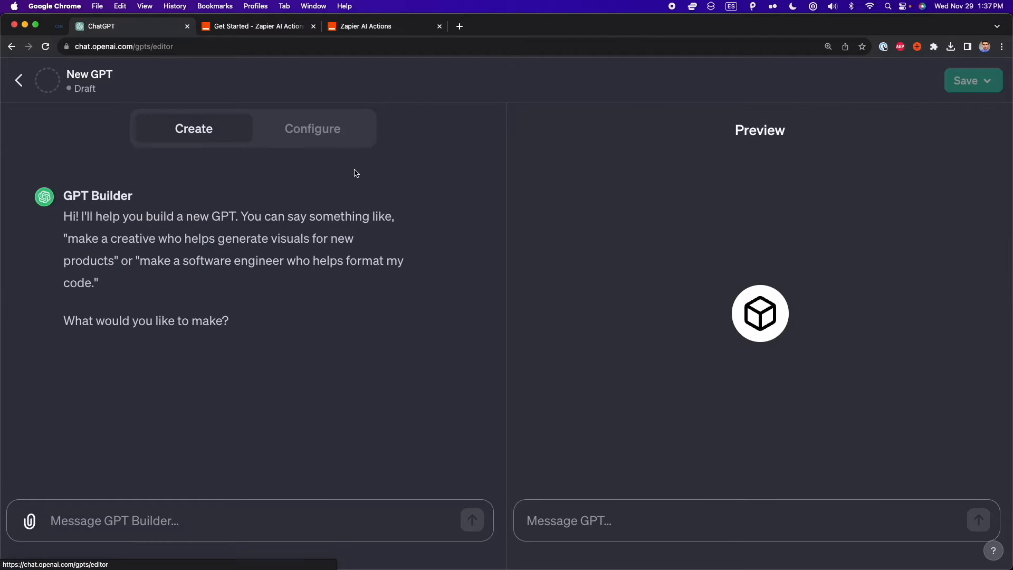
click(305, 139)
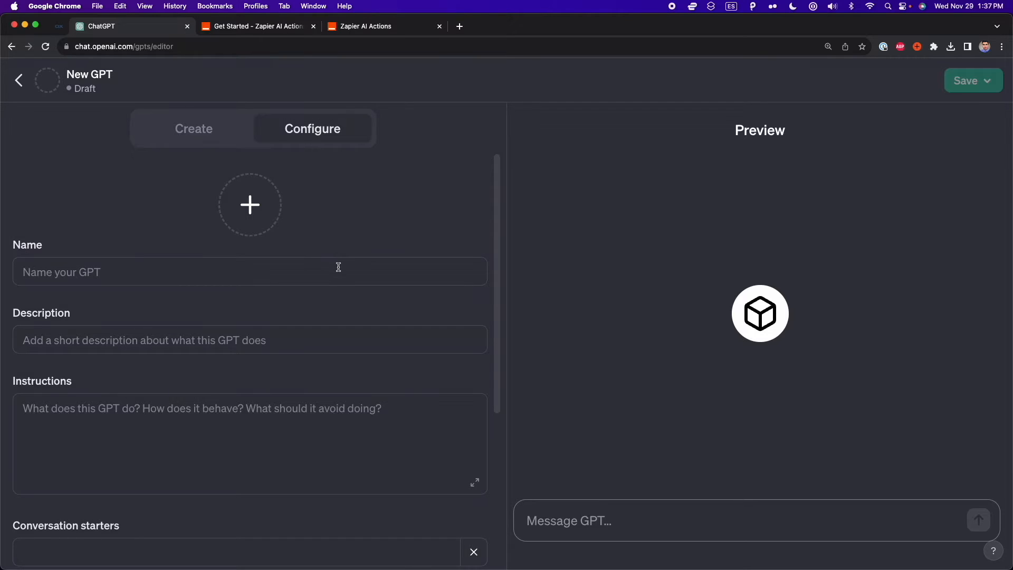
Step: Start a new action for the GPT and view the example schemas on offer without choosing one
scroll(339, 267, down, 5)
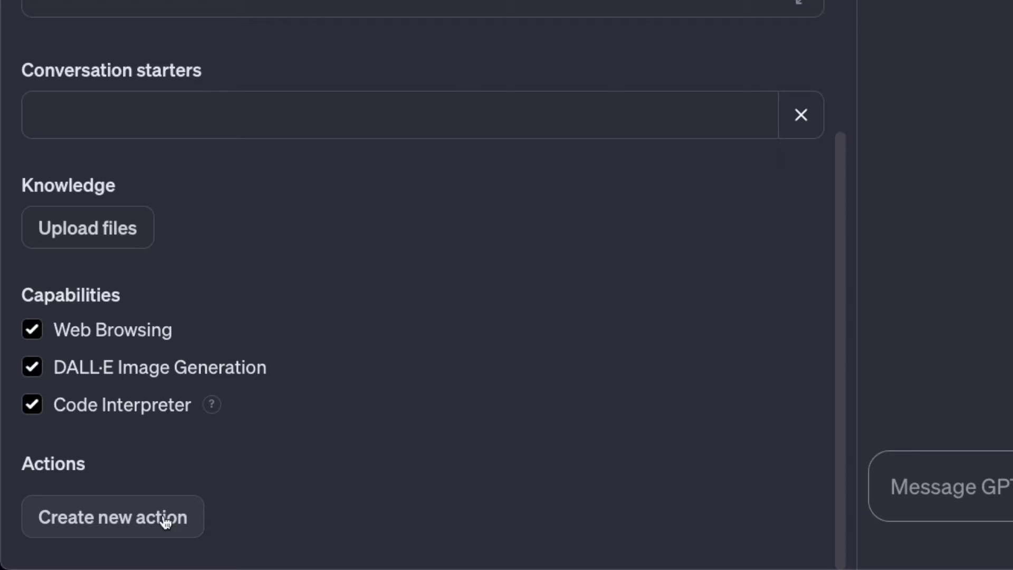
click(165, 522)
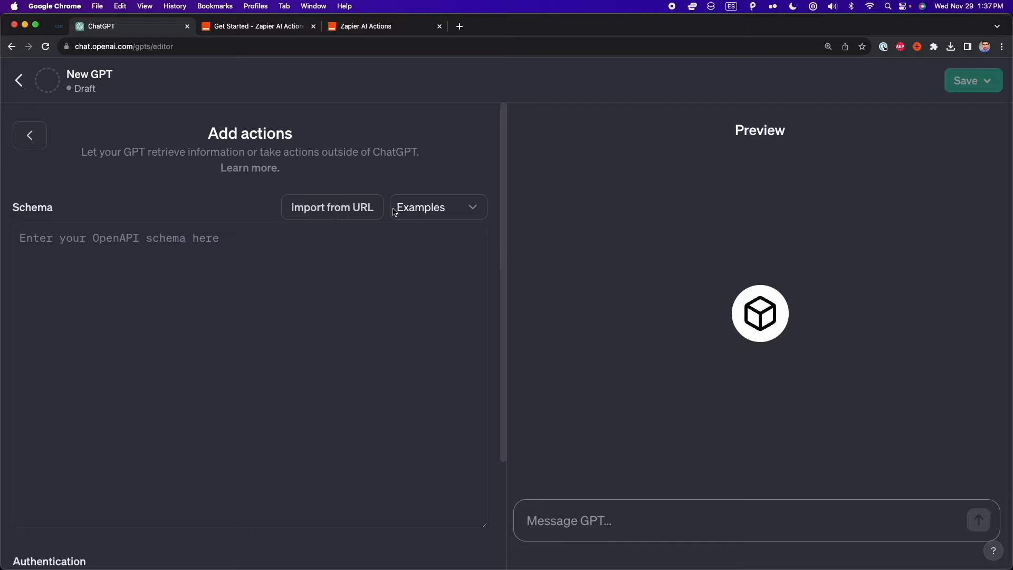
click(432, 211)
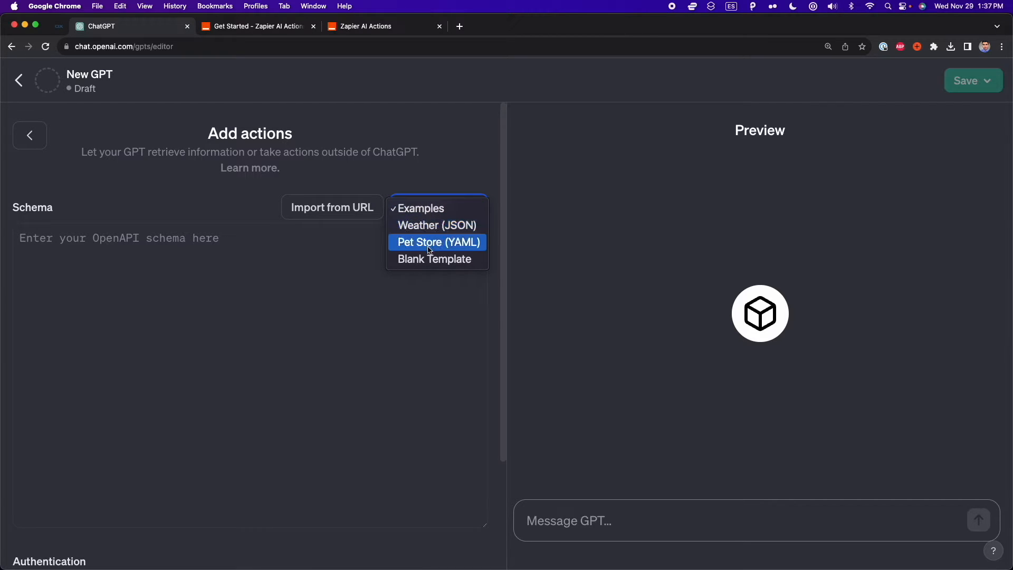
click(345, 257)
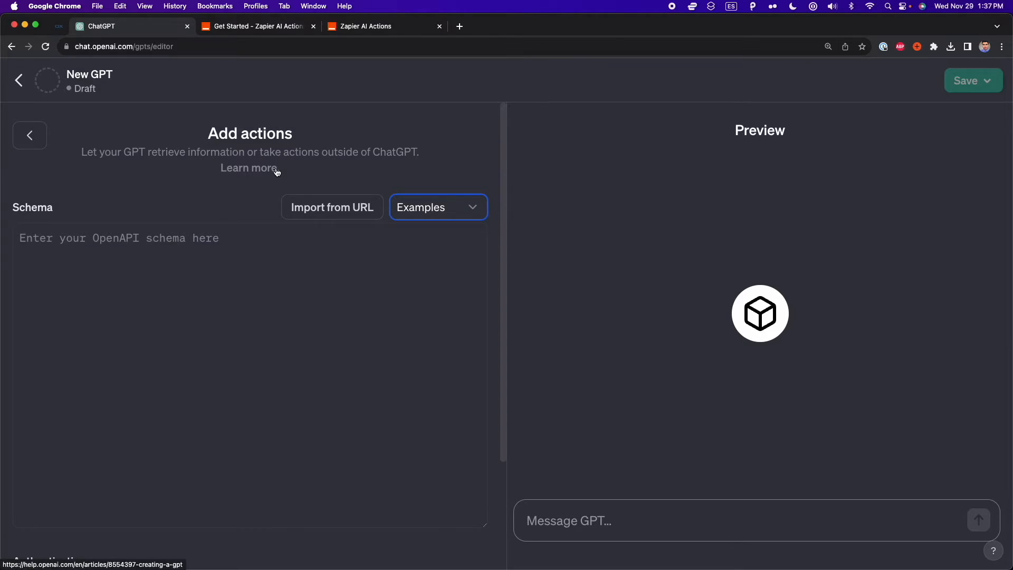
Step: Switch to the Zapier AI Actions guide and copy the special OpenAPI URL from its Get started section
click(241, 25)
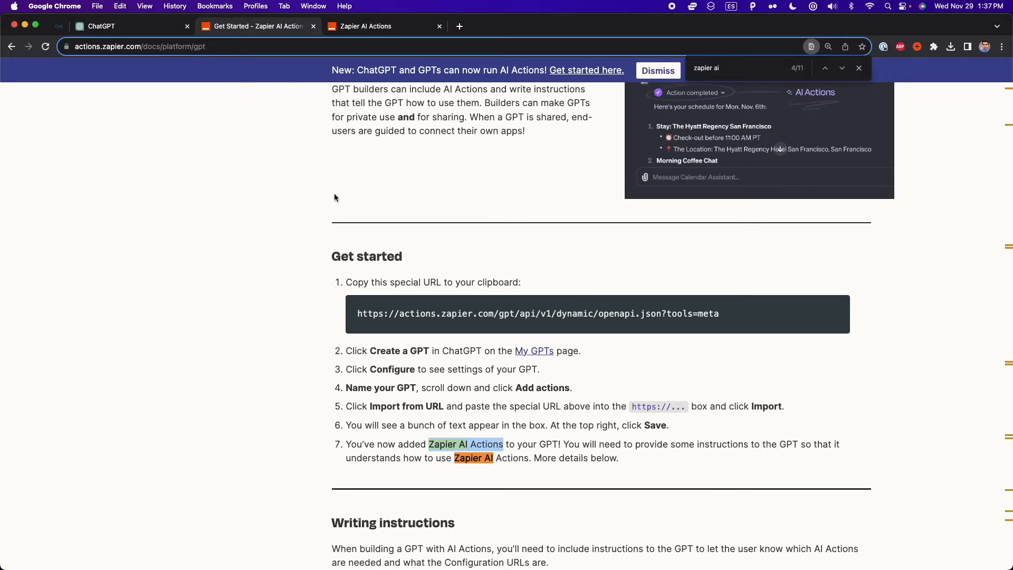
scroll(334, 199, up, 10)
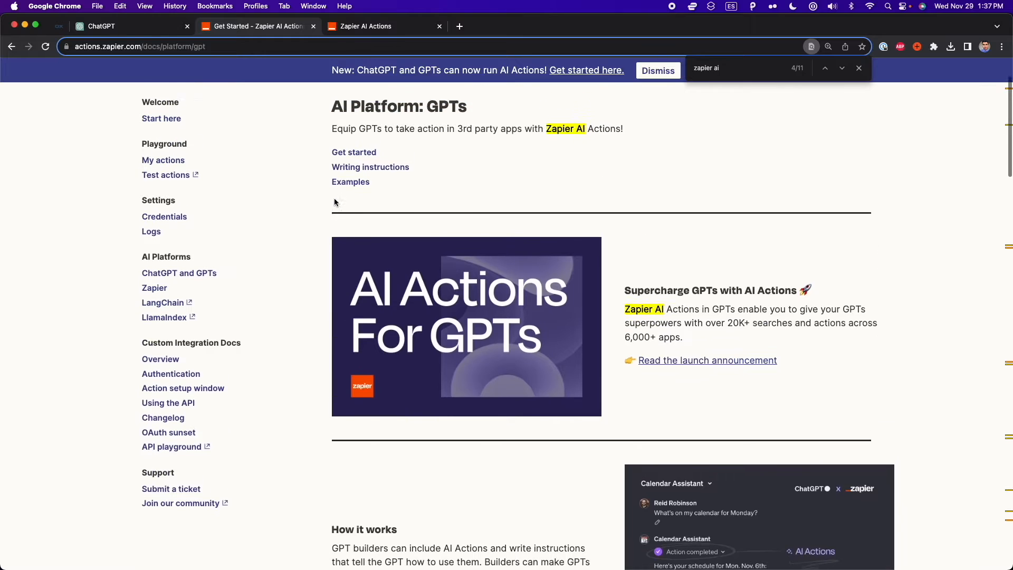
scroll(334, 202, down, 10)
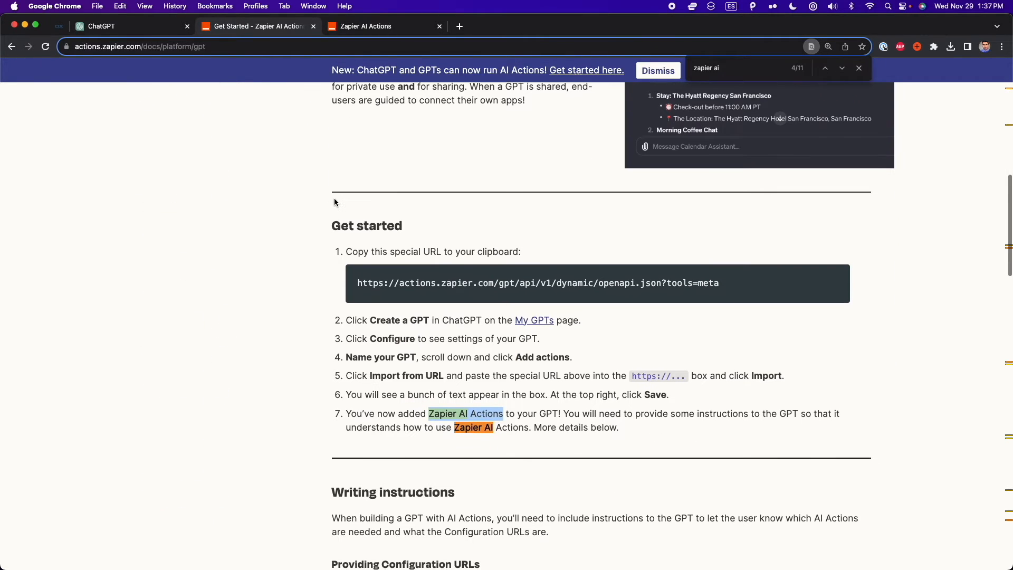
double_click(426, 283)
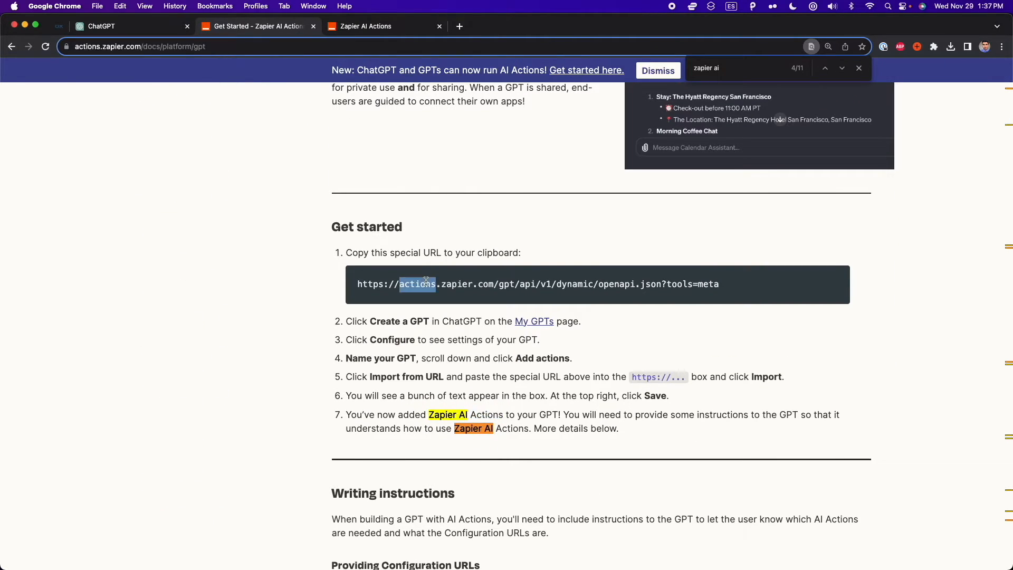
triple_click(426, 282)
drag(333, 226, 403, 232)
triple_click(428, 282)
key(super+c)
click(162, 31)
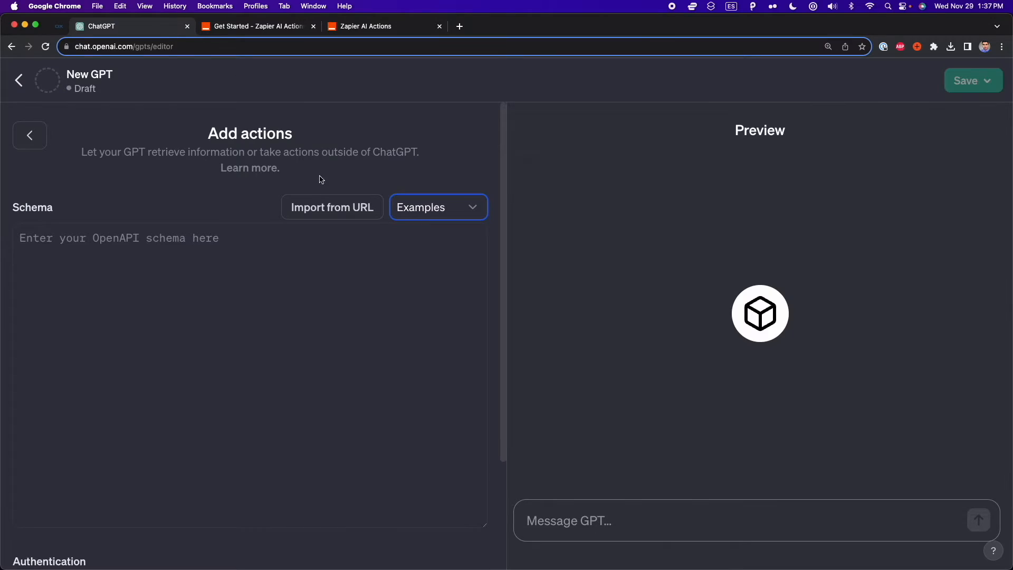
click(317, 206)
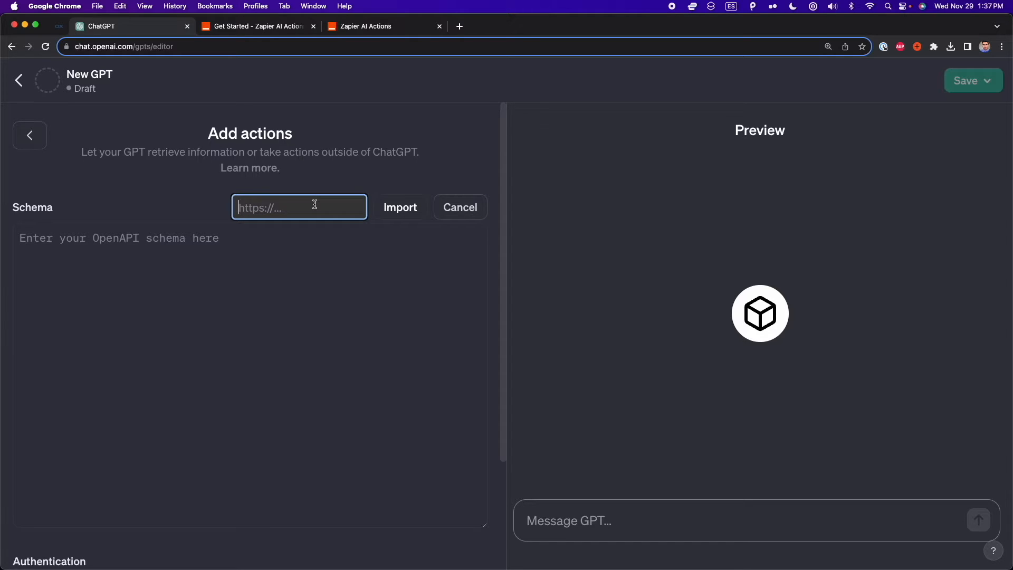
key(super+v)
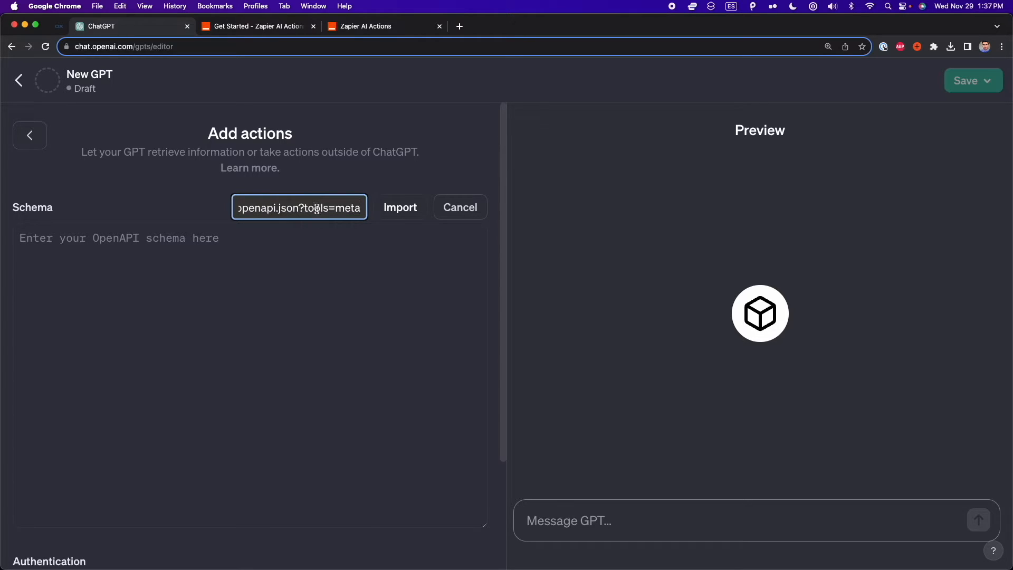
click(401, 208)
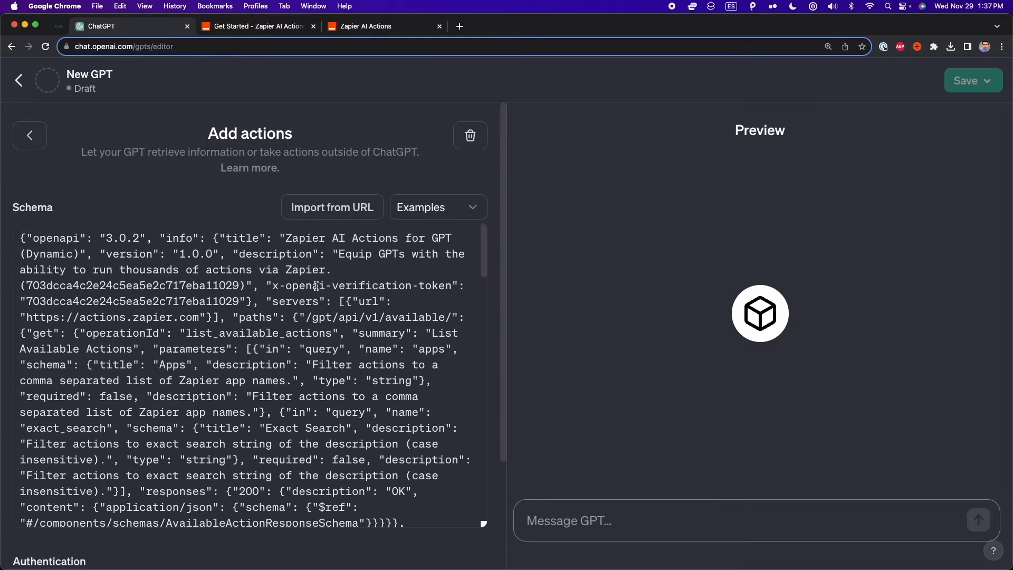
Step: Review the imported schema through to its end and the list of available actions below it
scroll(303, 302, down, 10)
scroll(302, 302, down, 10)
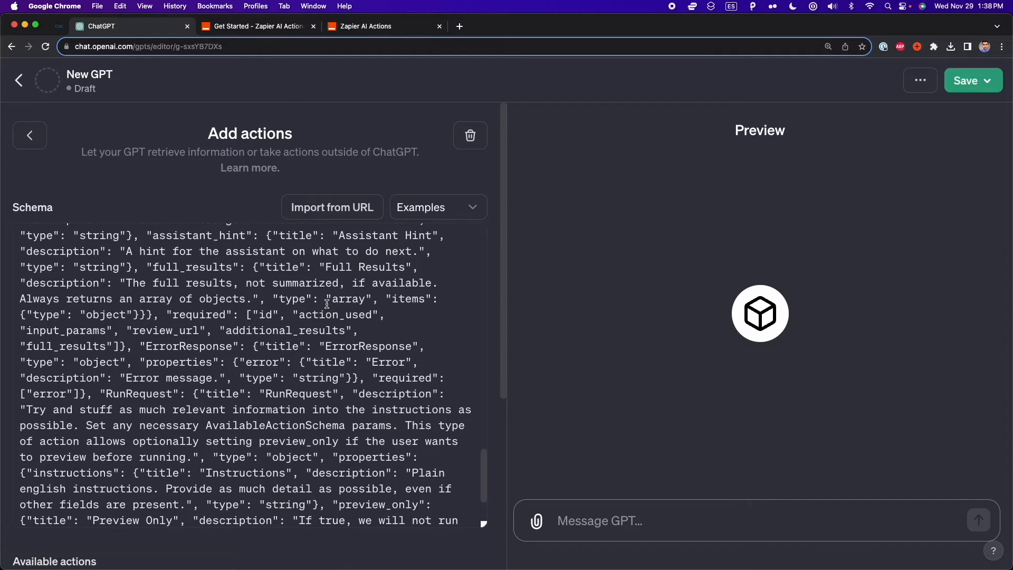
scroll(395, 320, down, 4)
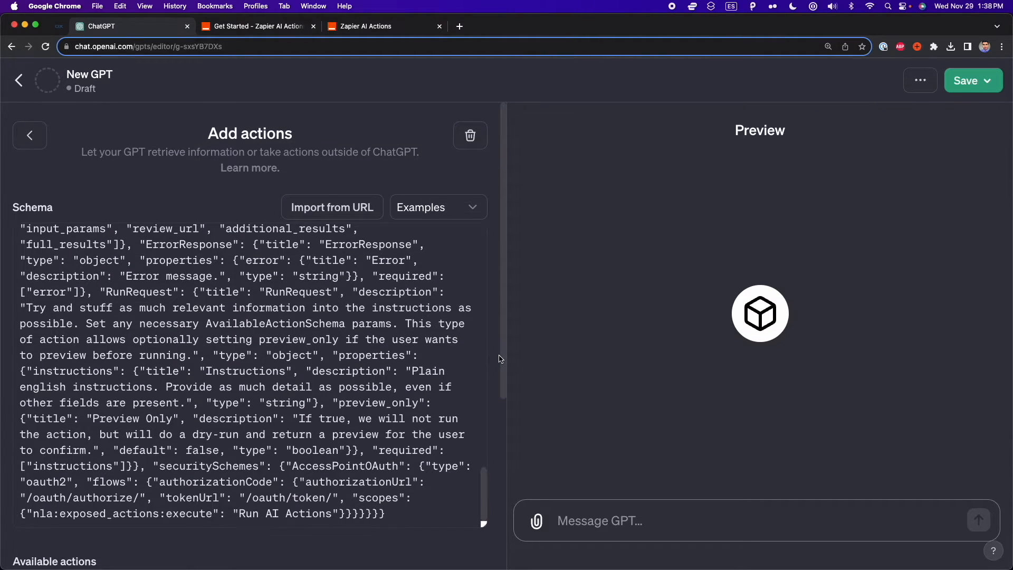
scroll(501, 359, down, 4)
scroll(501, 359, down, 1)
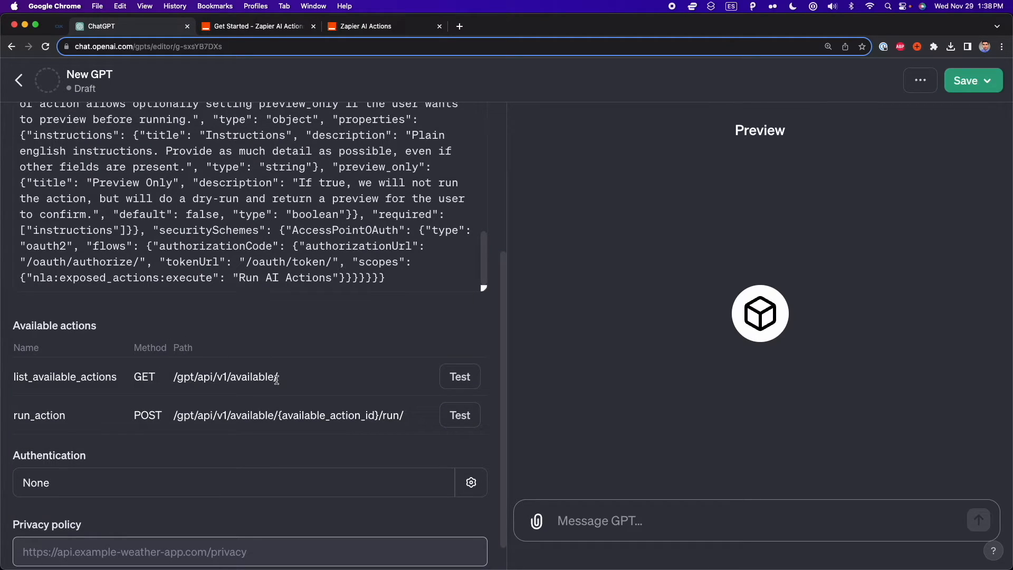
scroll(314, 376, up, 5)
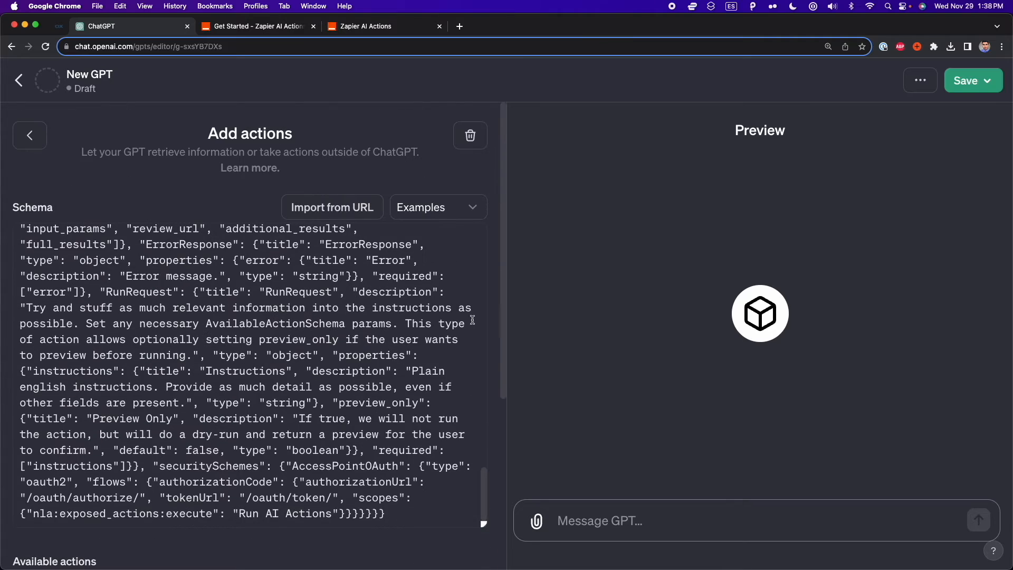
Step: Try to save the GPT with publishing set to Only me
click(969, 82)
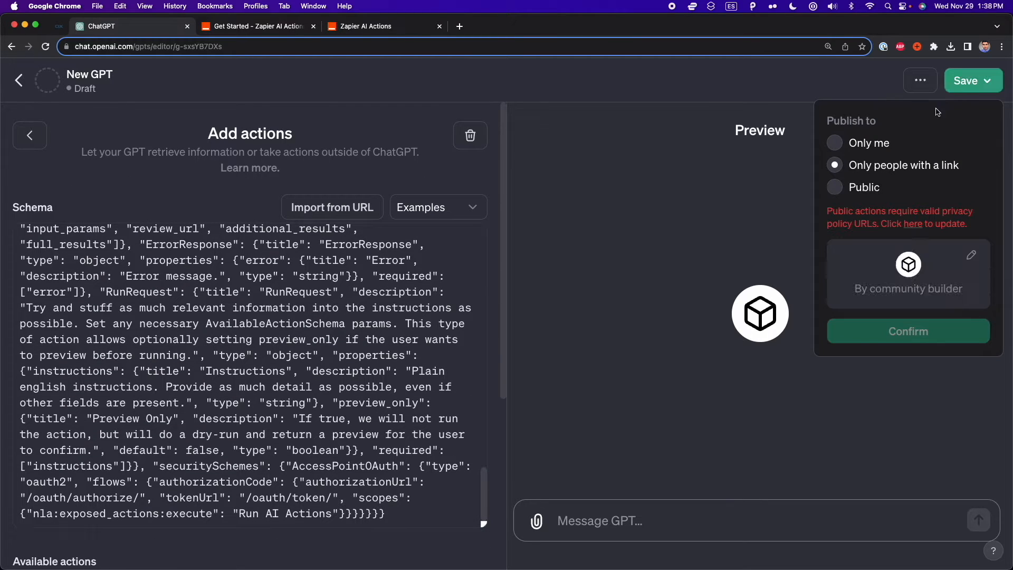
click(872, 143)
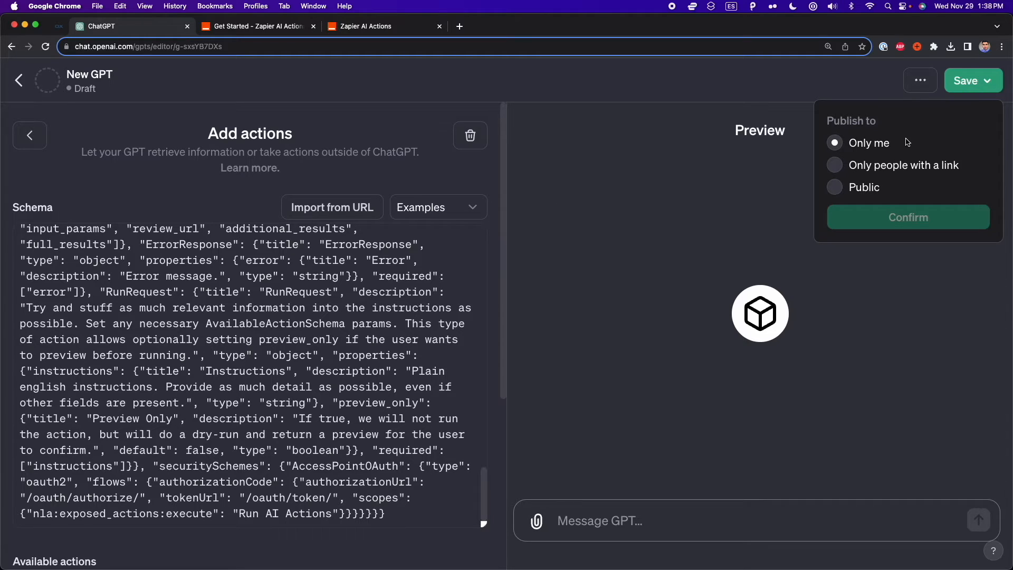
key(Escape)
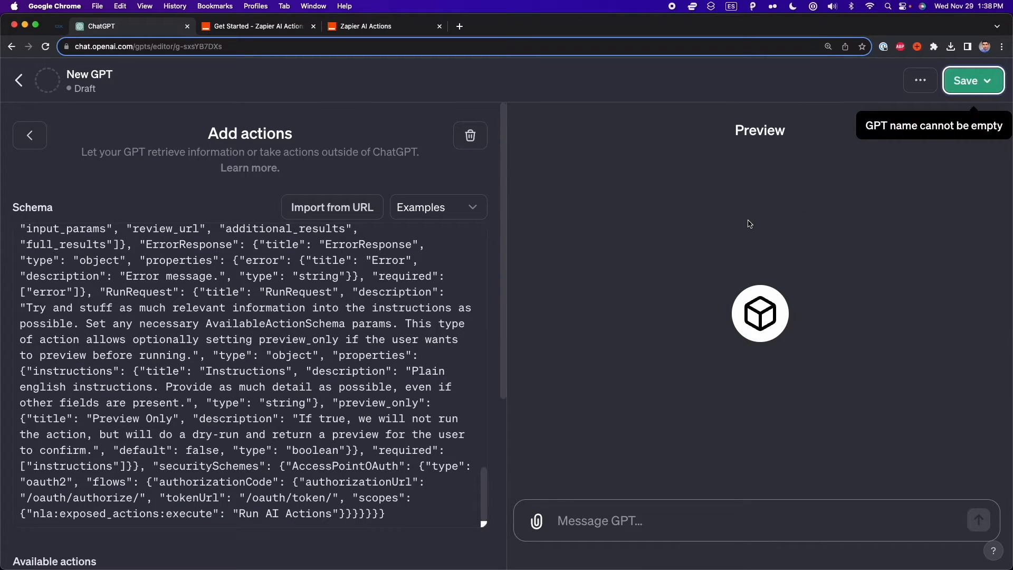
Step: Return to the GPT's configuration and check the Actions section for the imported Zapier action
click(41, 139)
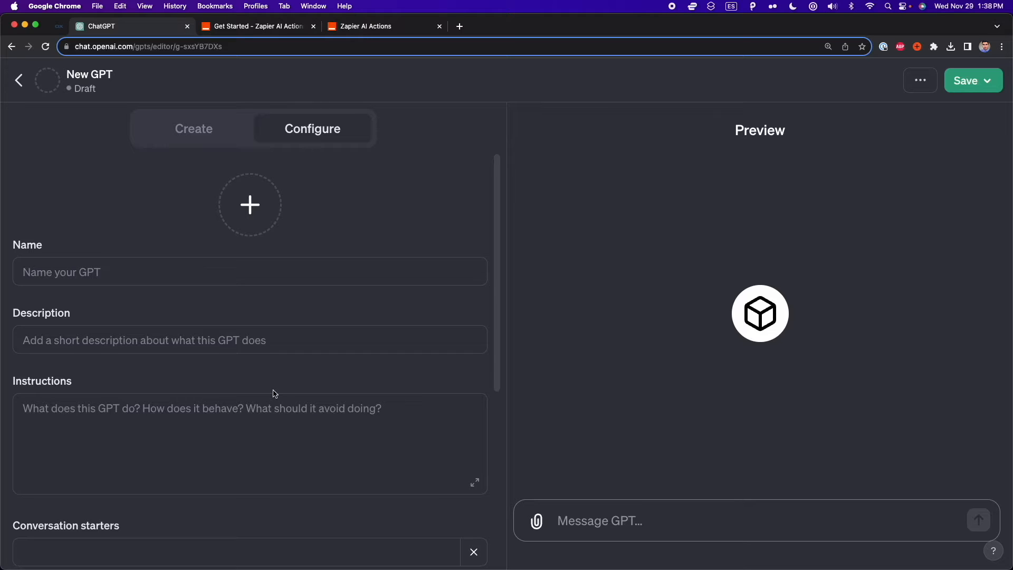
scroll(449, 221, down, 3)
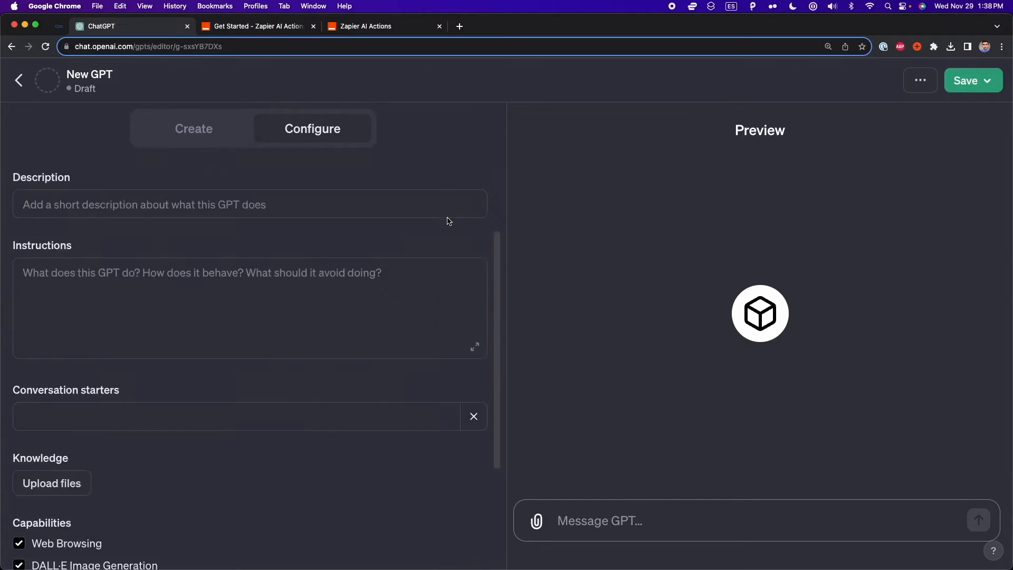
scroll(449, 221, down, 3)
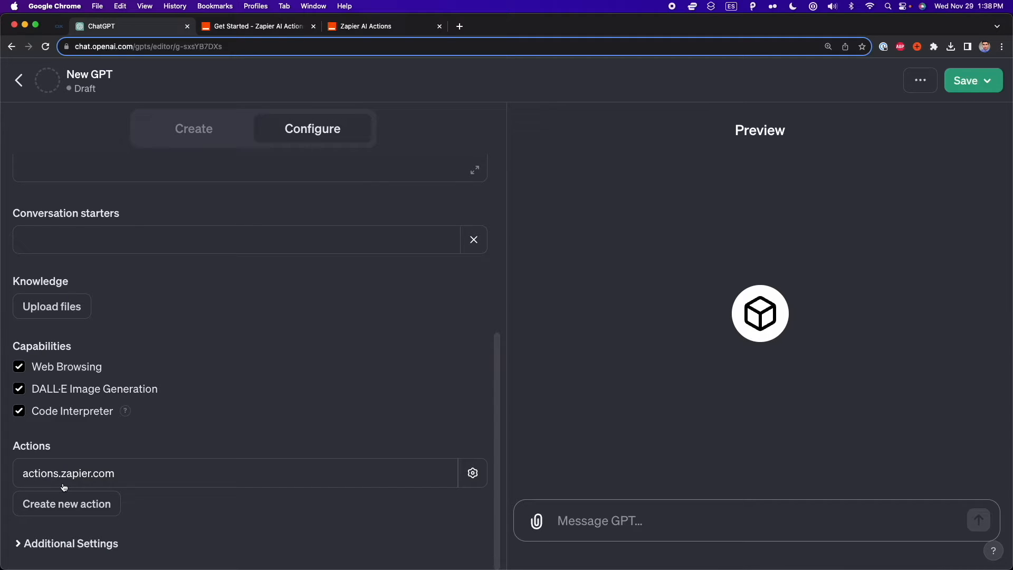
scroll(182, 443, up, 3)
scroll(184, 443, up, 1)
scroll(183, 443, up, 3)
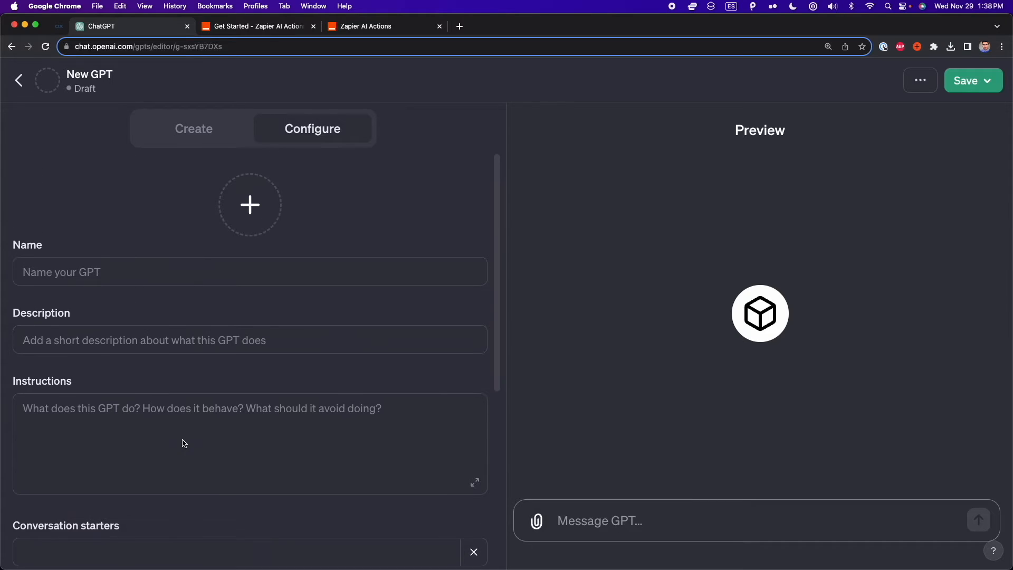
Step: Copy the whole Instructions Template for AI Actions, from the Rules heading through REQUIRED_ACTIONS, from Zapier's Get Started documentation
click(211, 440)
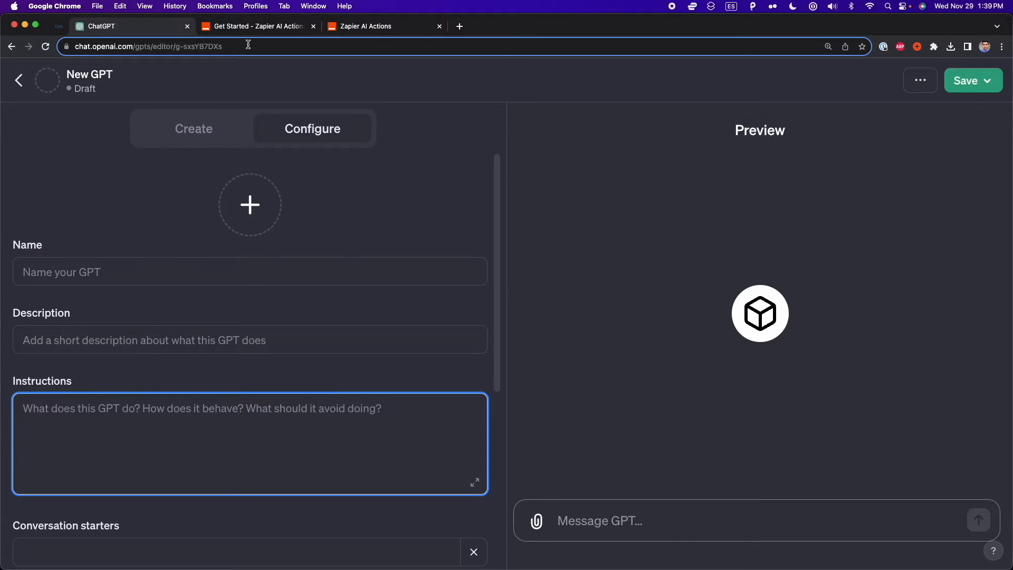
click(254, 26)
scroll(391, 355, down, 5)
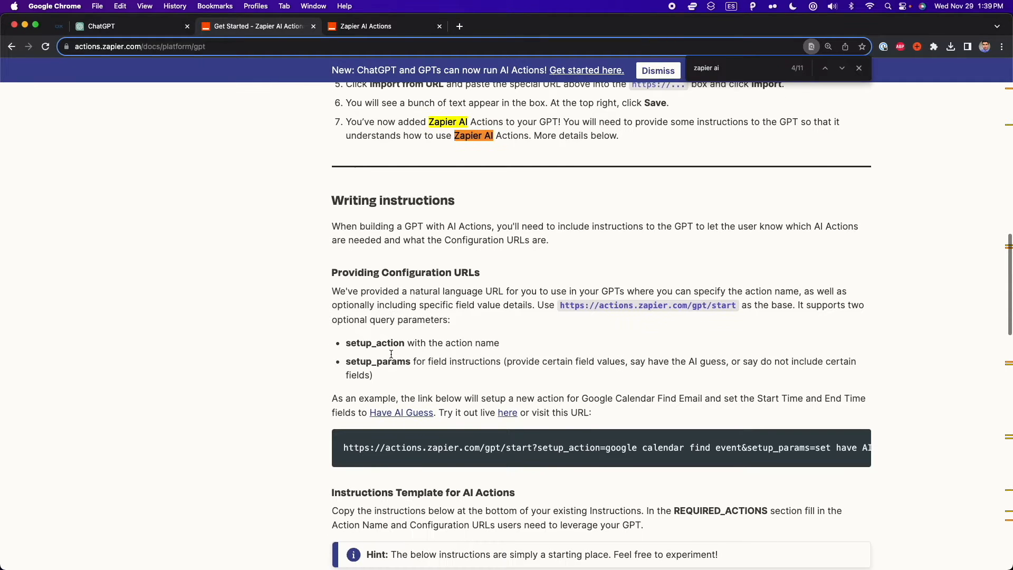
scroll(390, 358, down, 3)
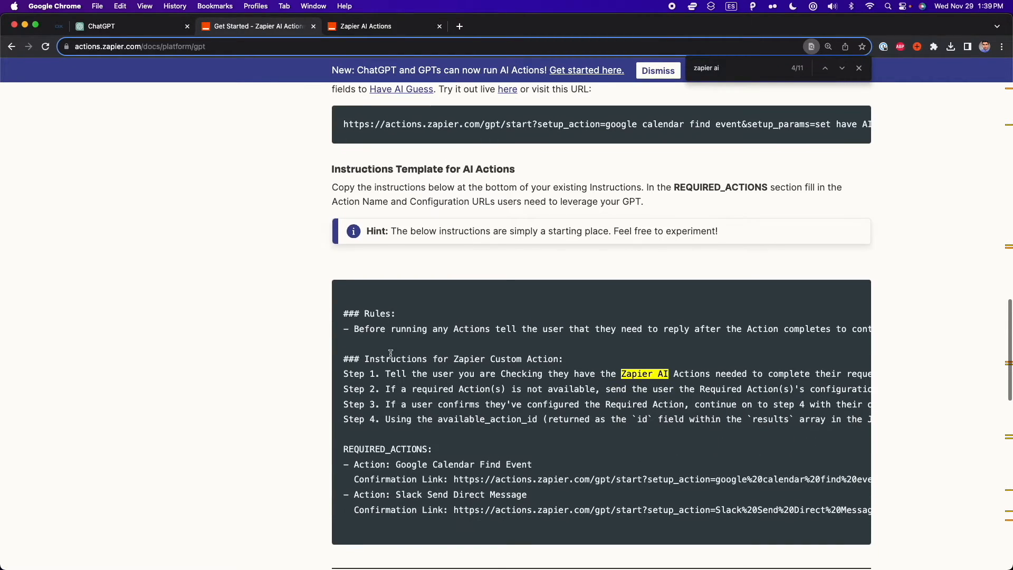
scroll(415, 159, up, 1)
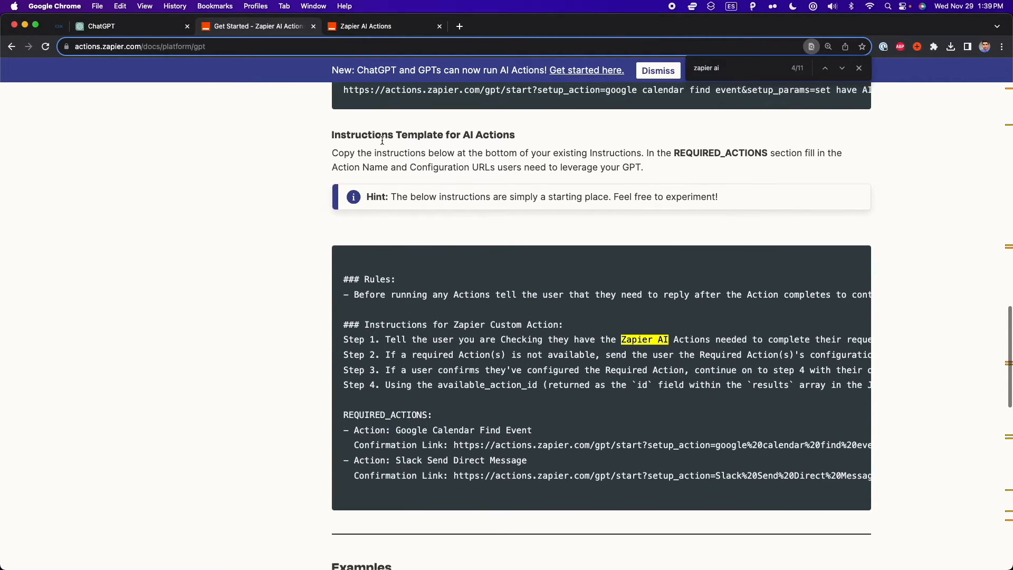
triple_click(395, 141)
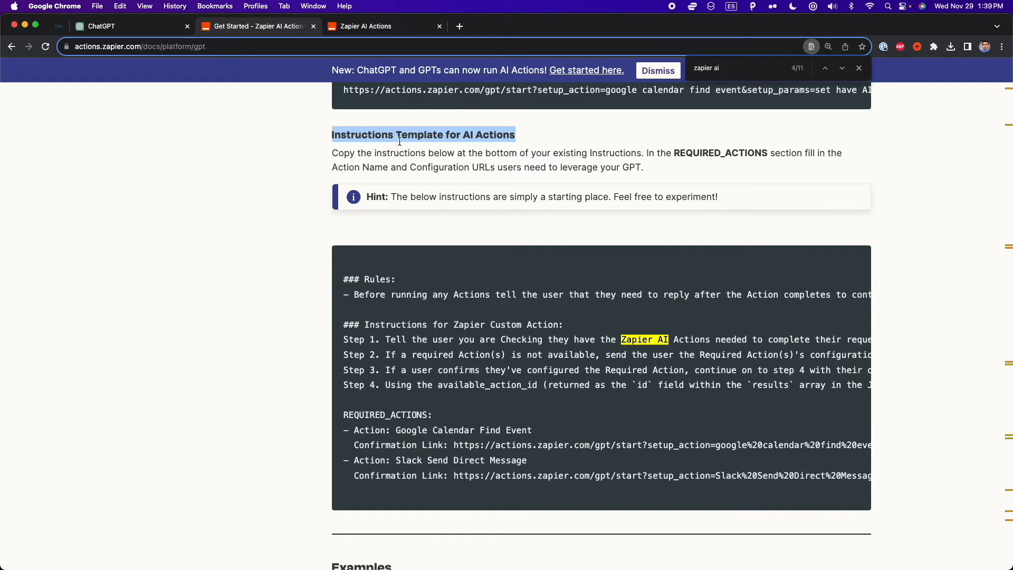
click(449, 338)
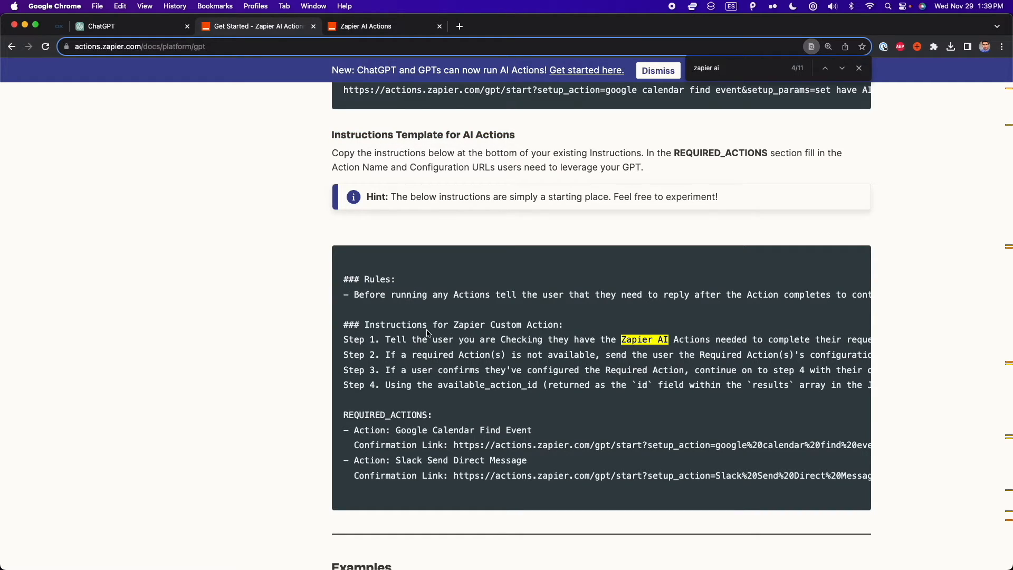
click(859, 67)
drag(345, 277, 899, 475)
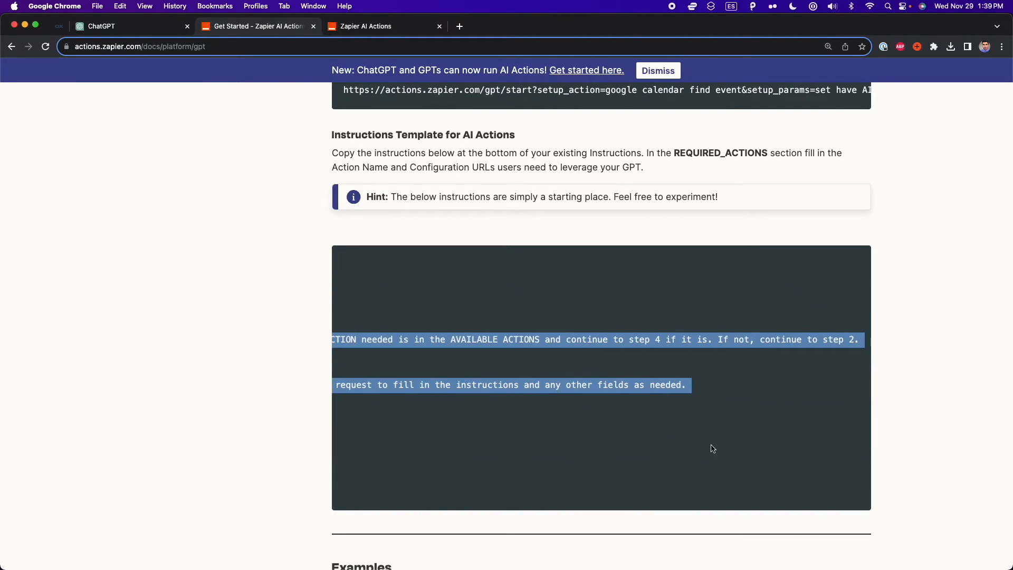
Step: Paste the copied Zapier template into the new GPT's Instructions and return to its beginning
click(159, 29)
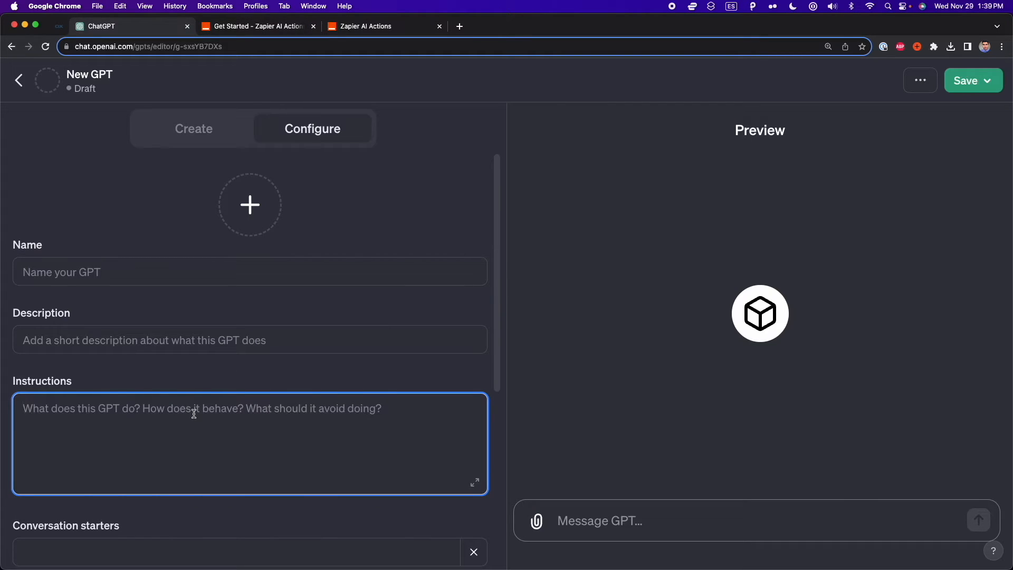
key(super+v)
scroll(226, 431, up, 10)
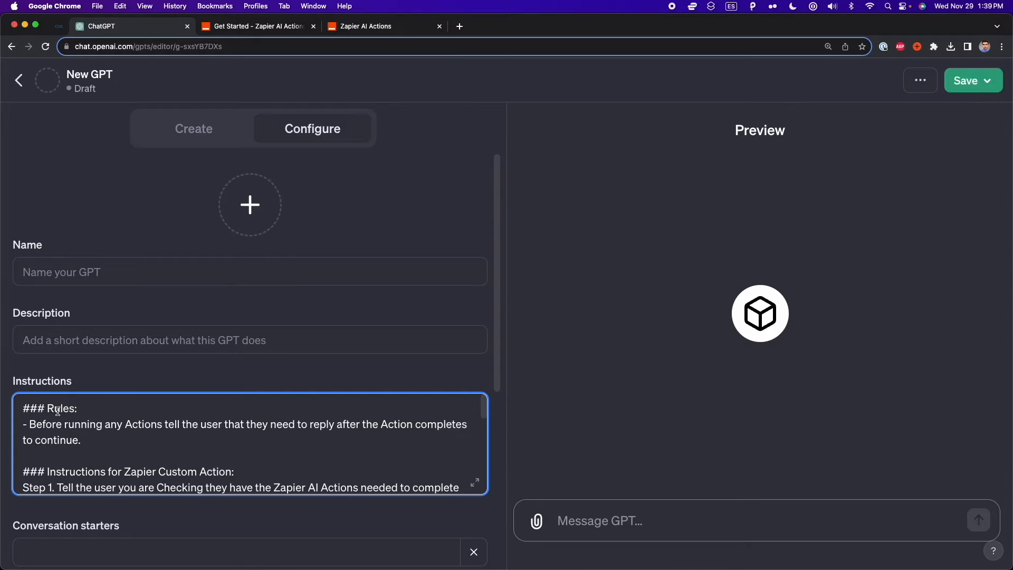
key(Return)
key(Return)
text(daasfafddfadsadfs)
key(super+shift+Left)
key(BackSpace)
key(super+v)
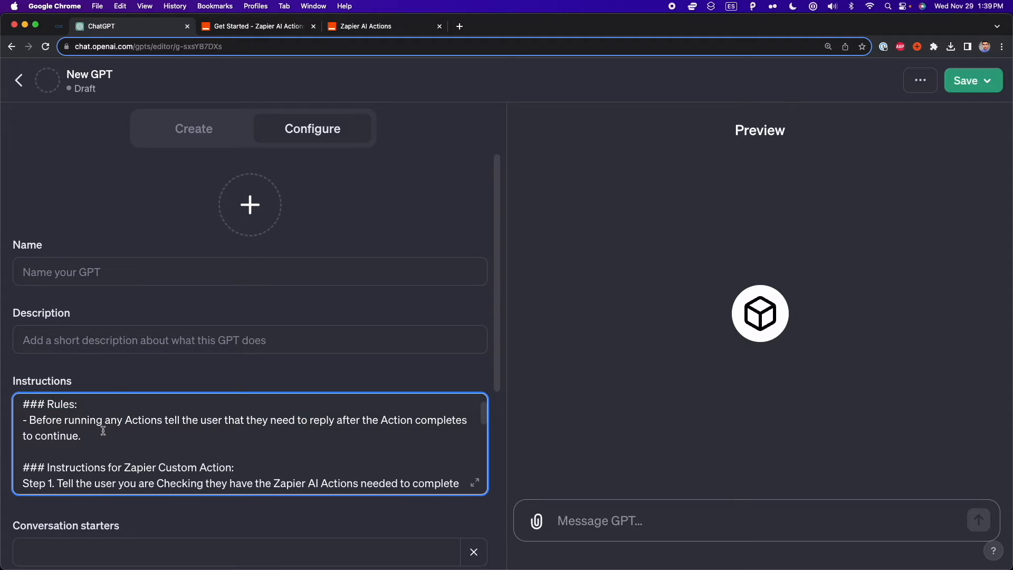
Step: Delete the Slack Send Direct Message action and its confirmation link from REQUIRED_ACTIONS in the GPT's instructions
scroll(136, 436, down, 5)
scroll(135, 436, down, 5)
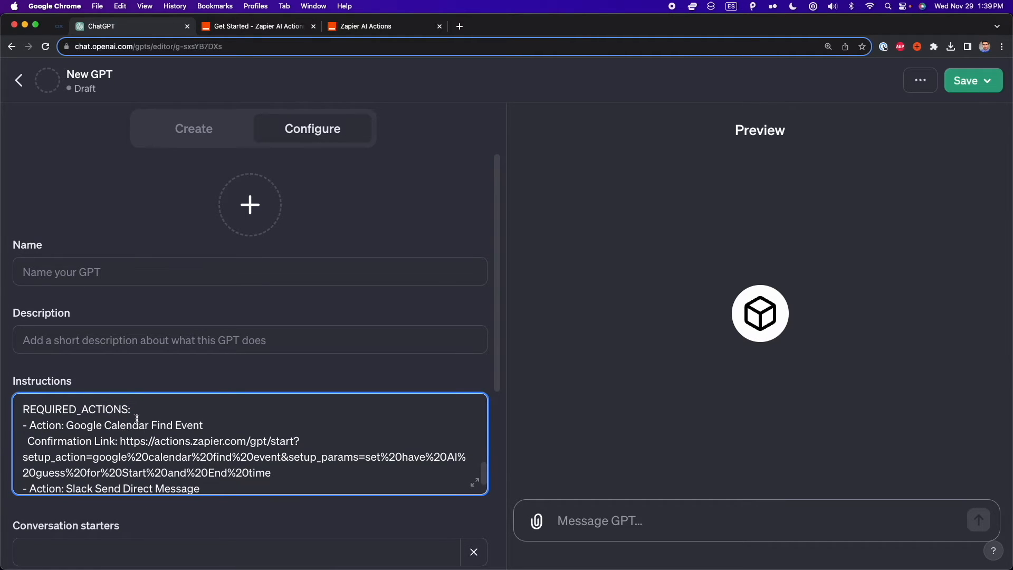
scroll(125, 433, down, 1)
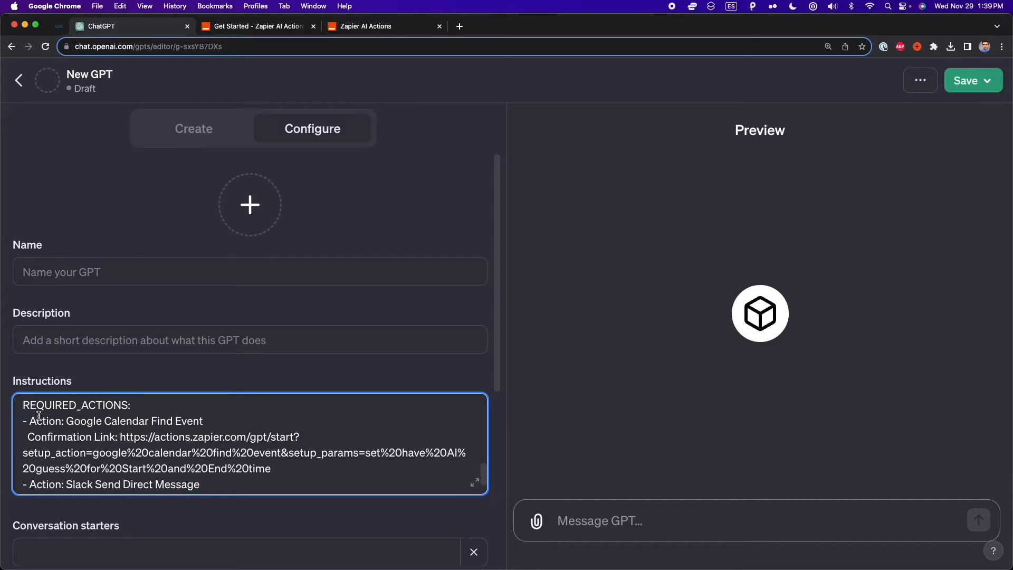
drag(300, 437, 25, 422)
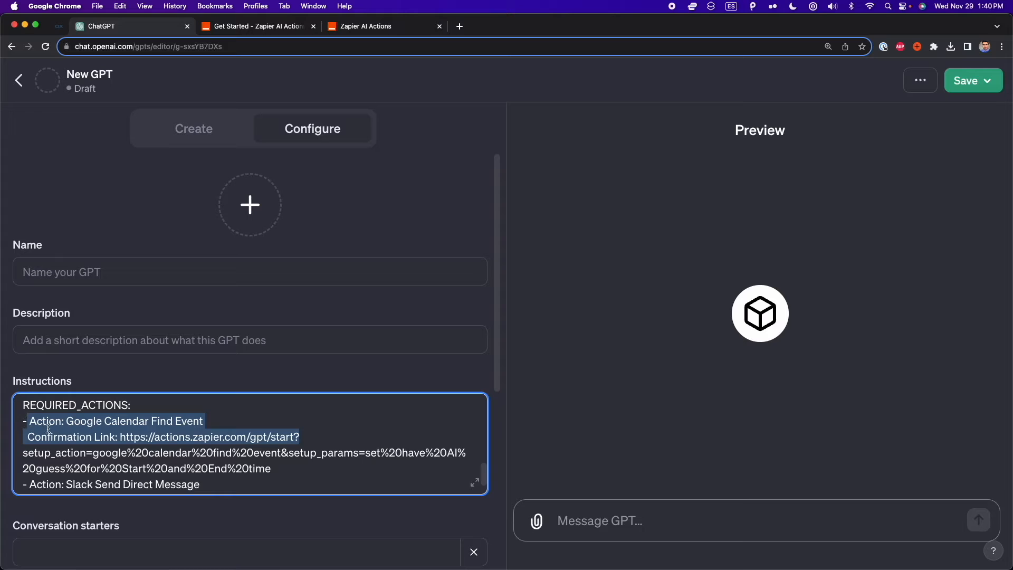
click(281, 472)
scroll(282, 472, down, 2)
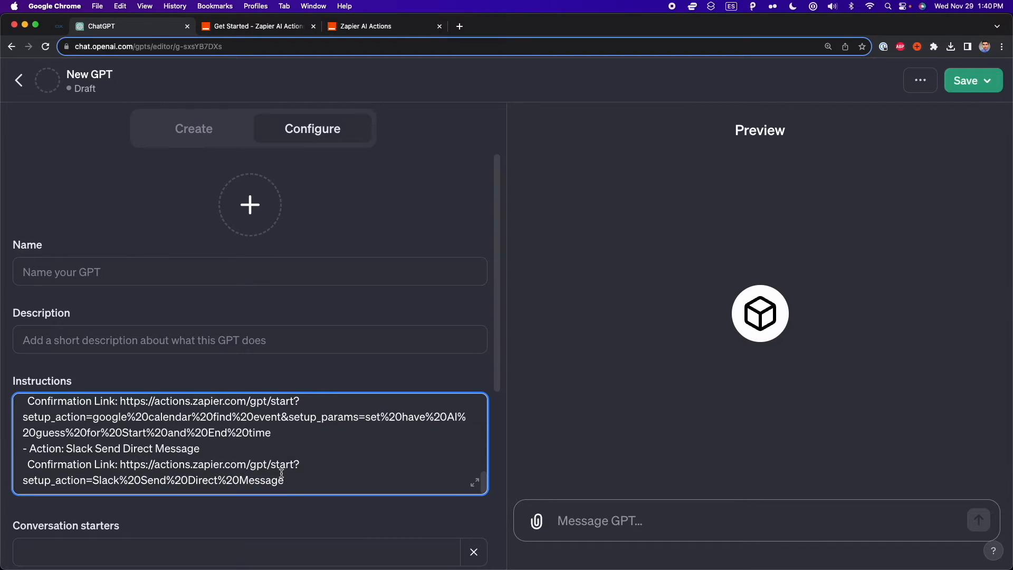
drag(287, 480, 21, 449)
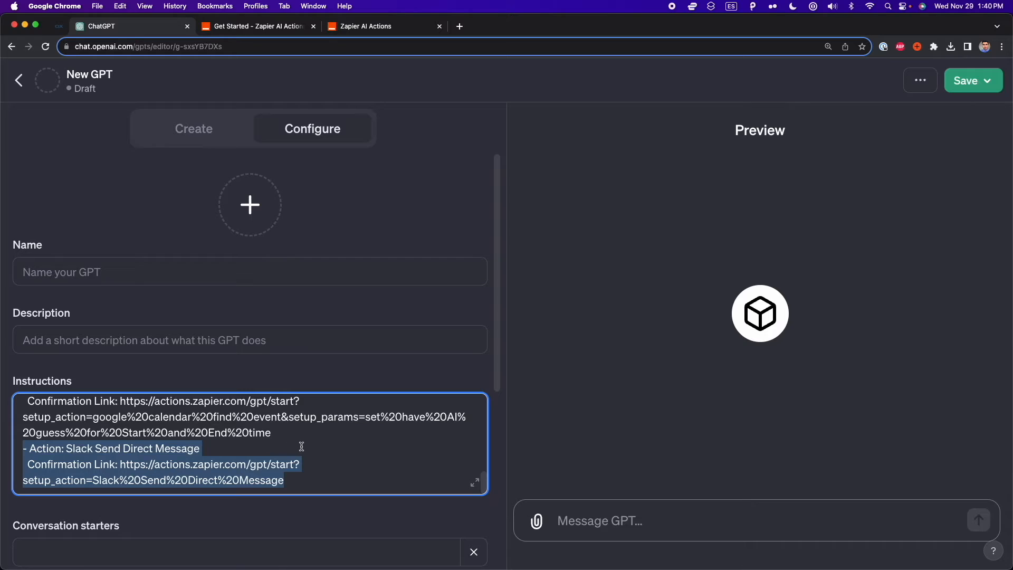
key(BackSpace)
key(BackSpace)
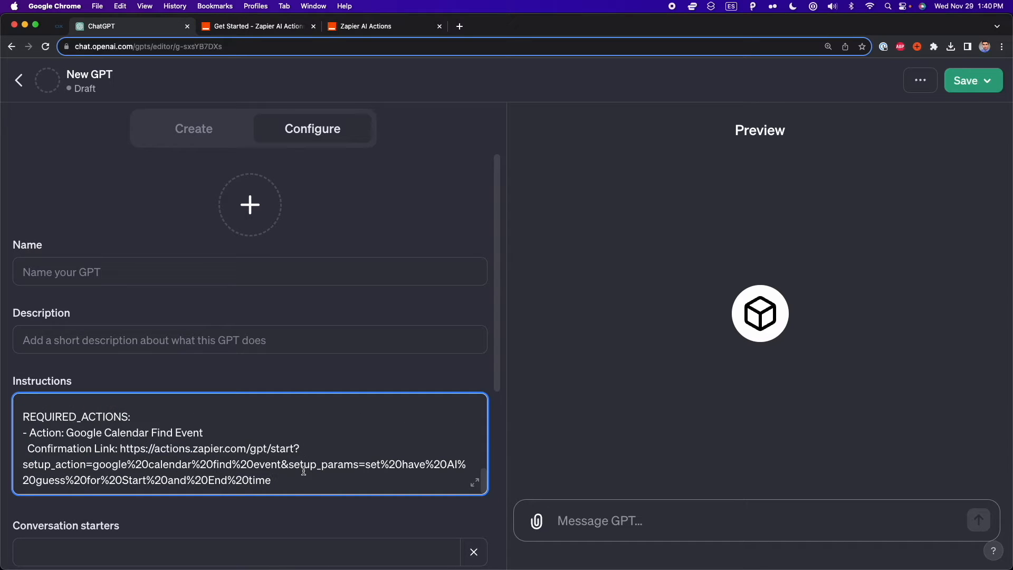
Step: Clear the Google Calendar action name and its confirmation URL in REQUIRED_ACTIONS, keeping the Action and Confirmation Link labels
drag(296, 482, 121, 448)
key(BackSpace)
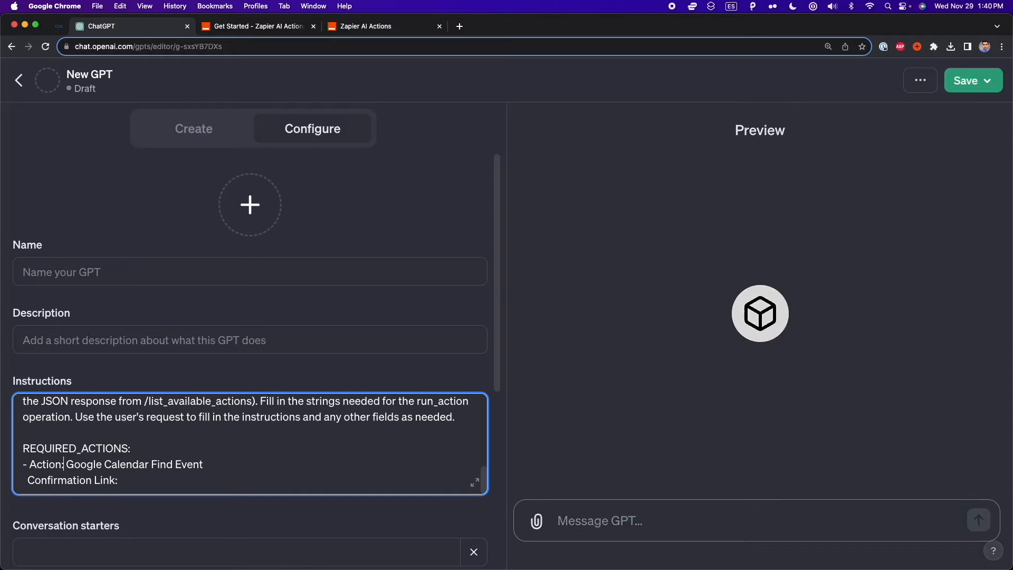
drag(65, 465, 204, 465)
key(BackSpace)
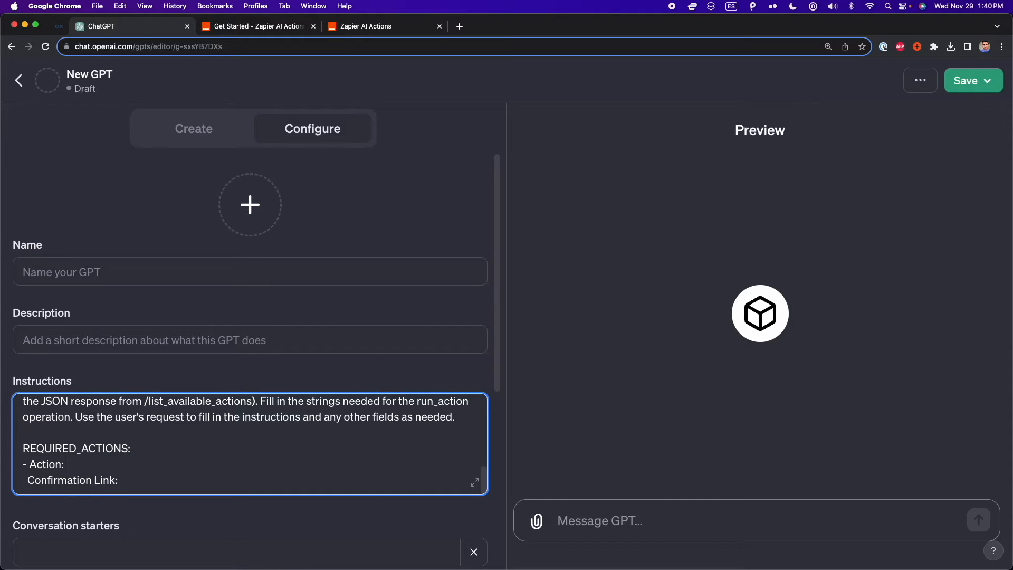
key(alt+shift+Left)
key(alt+shift+Left)
key(Right)
key(alt+shift+Left)
key(alt+shift+Left)
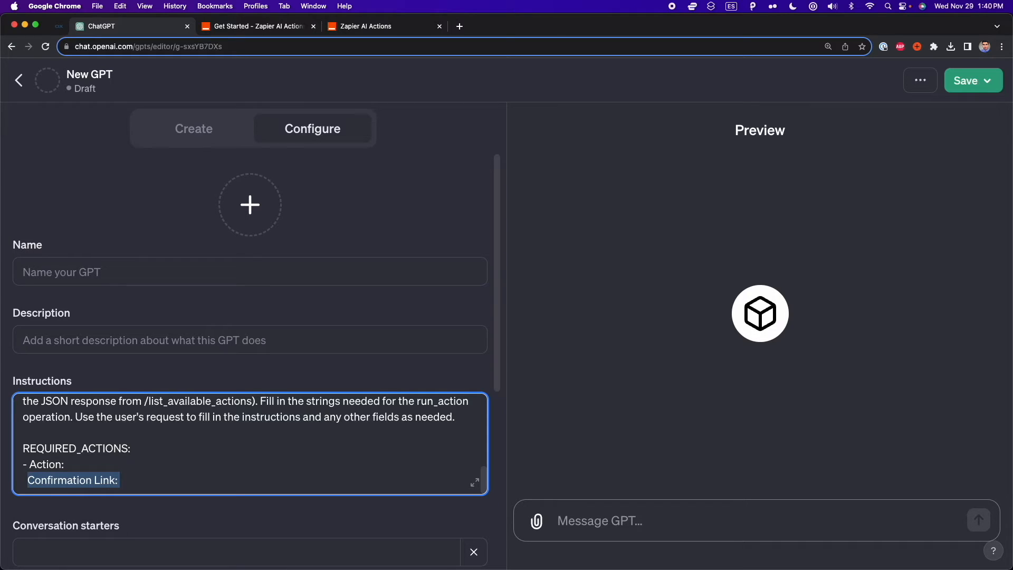
click(66, 464)
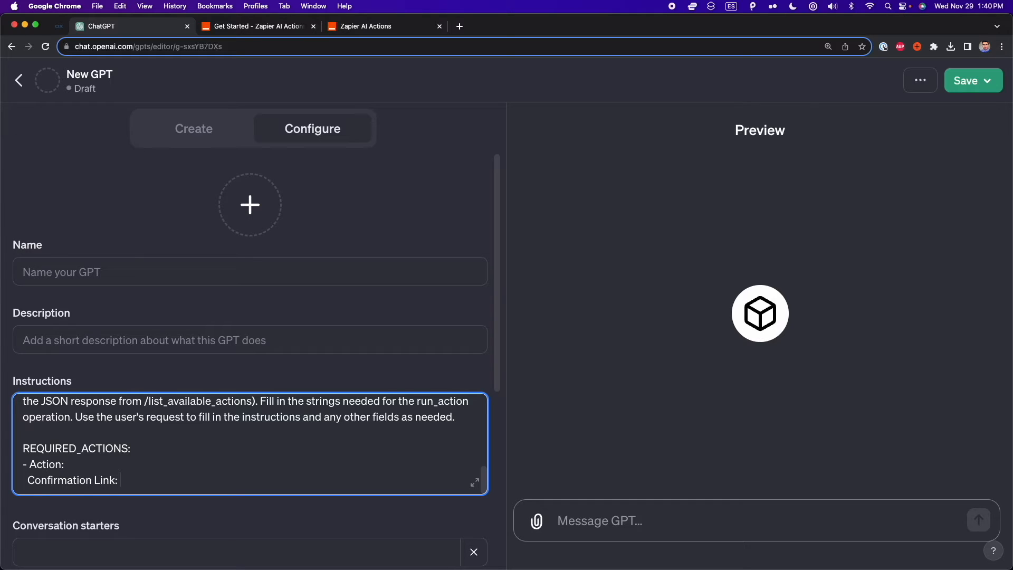
key(super+shift+Left)
key(shift+Up)
key(super+c)
key(Right)
key(Return)
key(Return)
key(super+v)
key(super+shift+Left)
key(shift+Up)
double_click(46, 465)
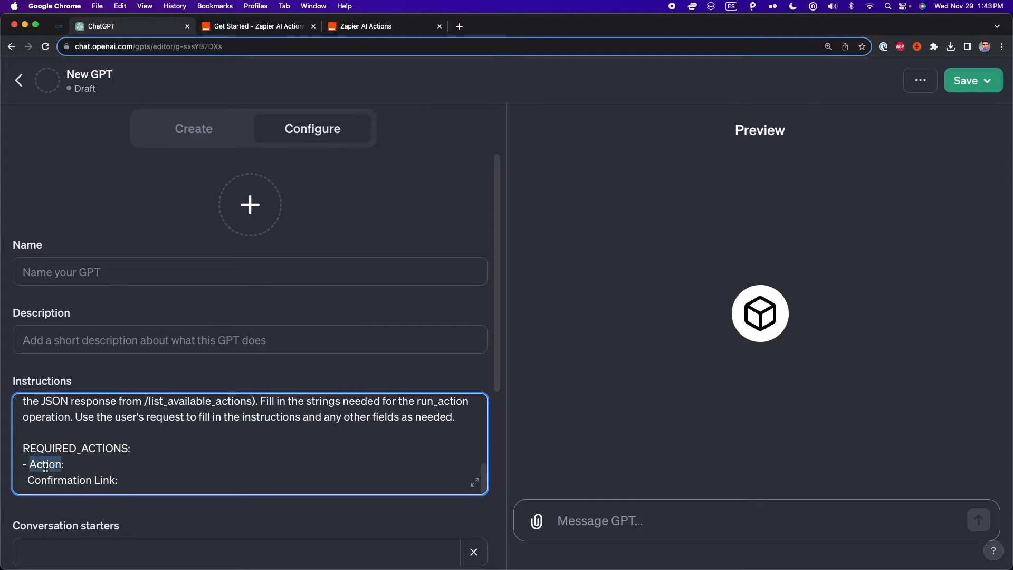
Step: Find the base URL for configuration links in the Providing Configuration URLs section of Zapier's documentation
click(259, 41)
click(277, 26)
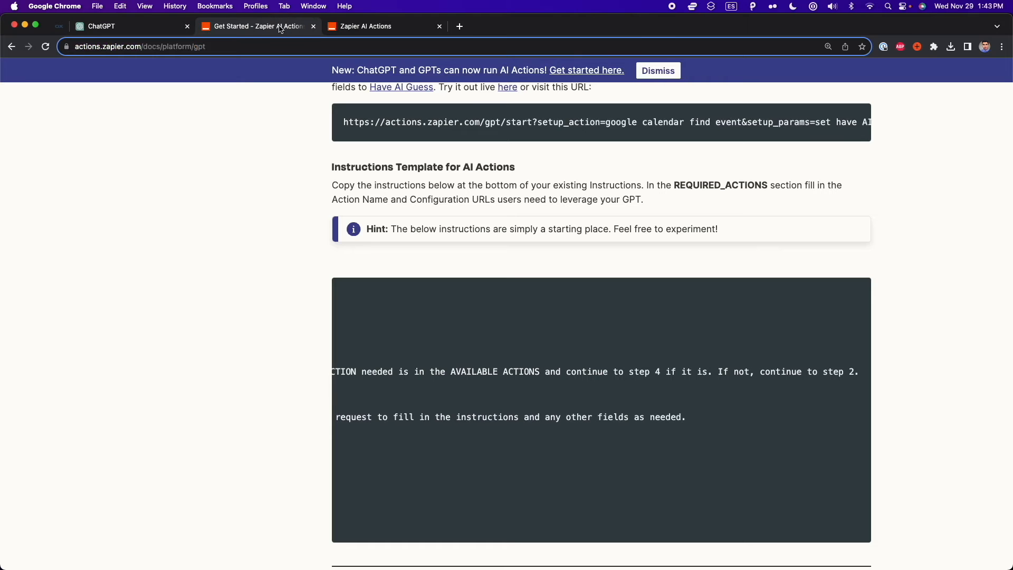
scroll(254, 285, up, 5)
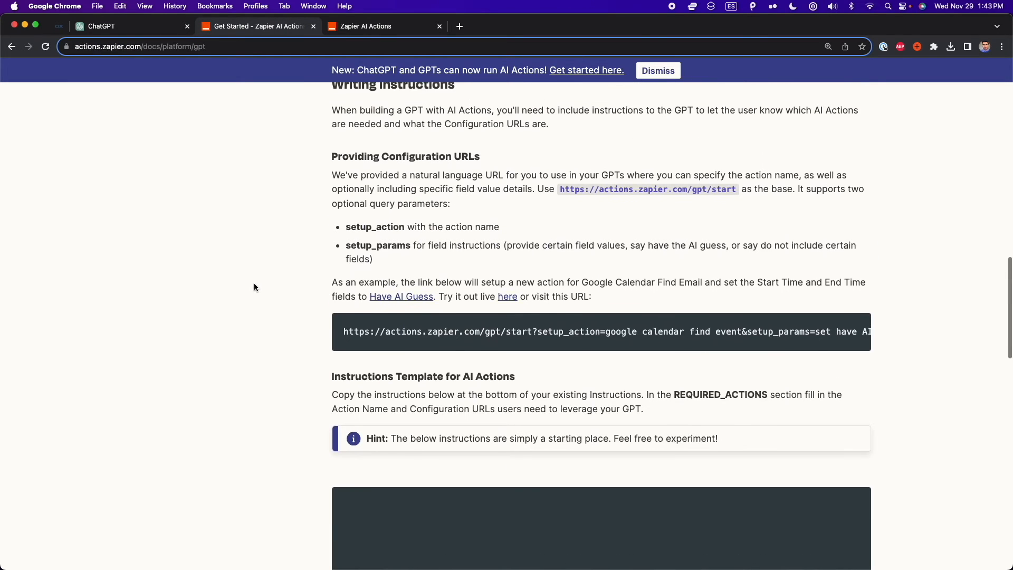
drag(738, 273, 558, 273)
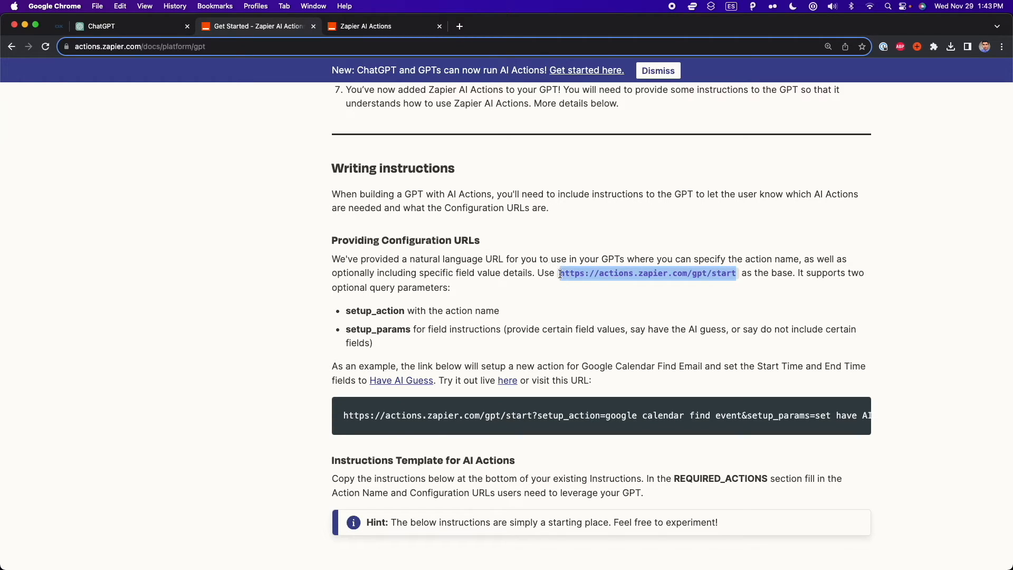
Step: Load Zapier's saved GPT actions page at actions.zapier.com/gpt/actions/ and look over the listed actions
click(364, 27)
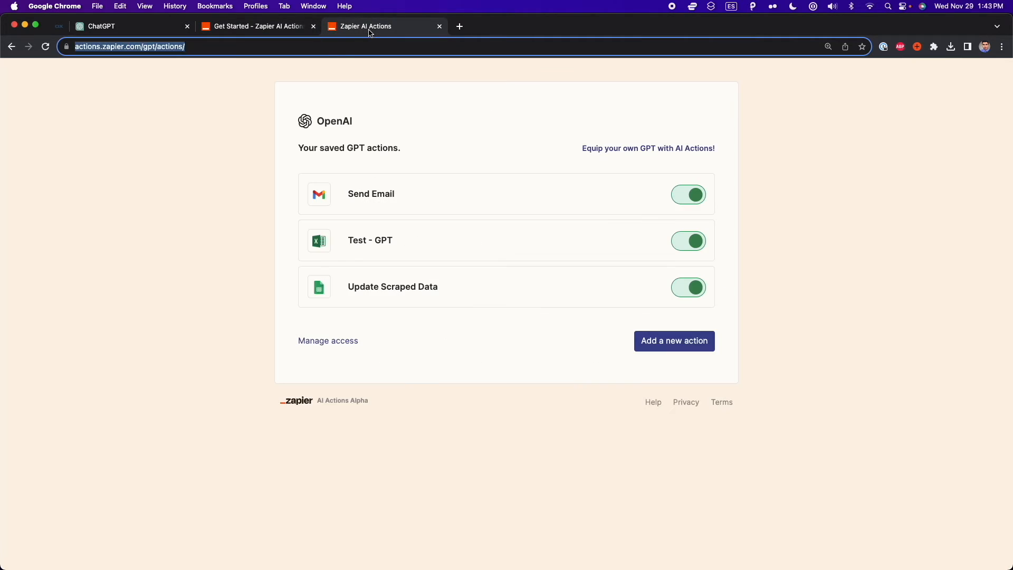
click(336, 52)
key(super+c)
key(super+v)
key(Return)
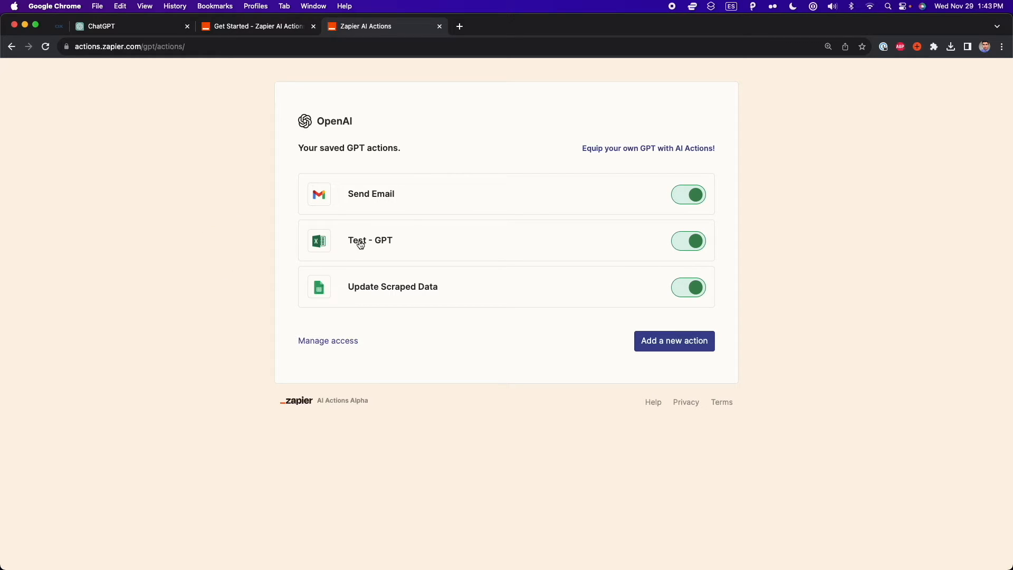
drag(297, 124, 719, 400)
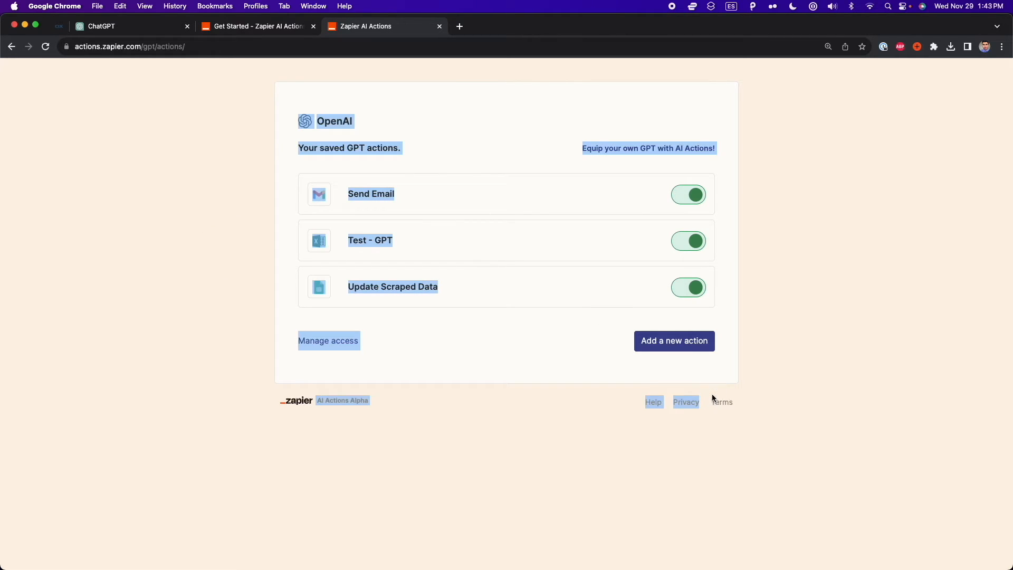
click(790, 387)
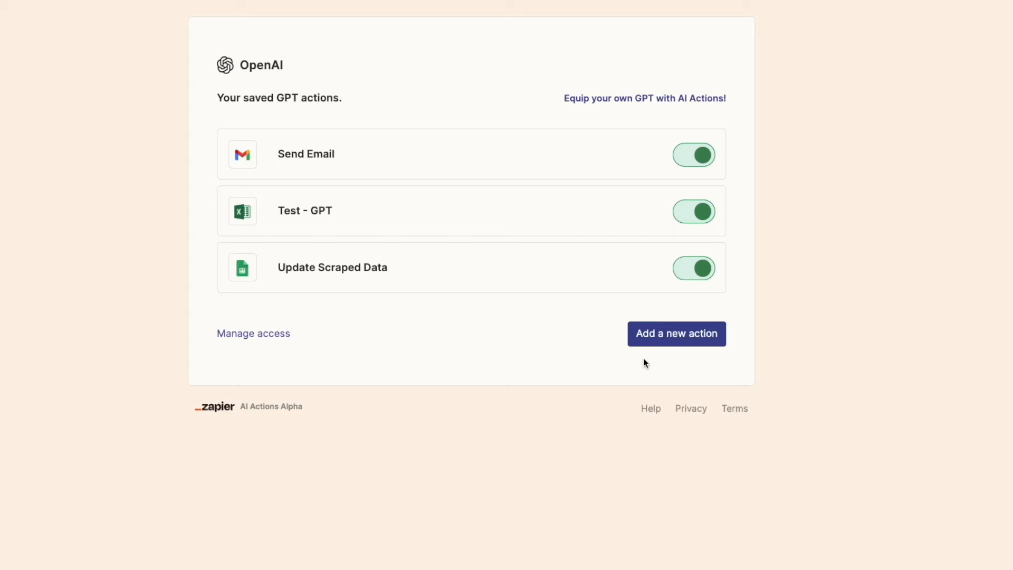
Step: Add a new GPT action in Zapier and choose Gmail: Send Email by searching for gmail
click(672, 337)
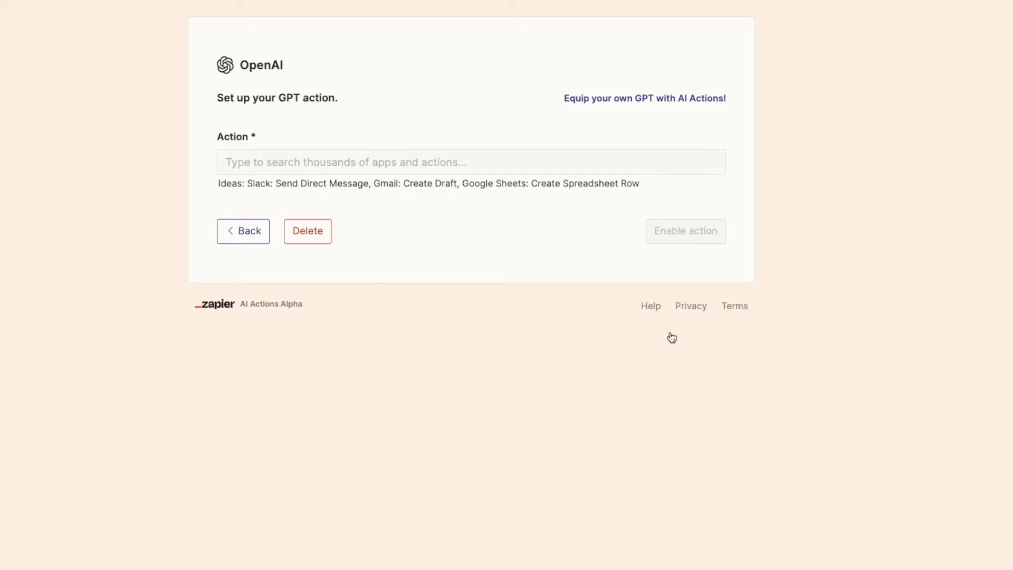
click(457, 164)
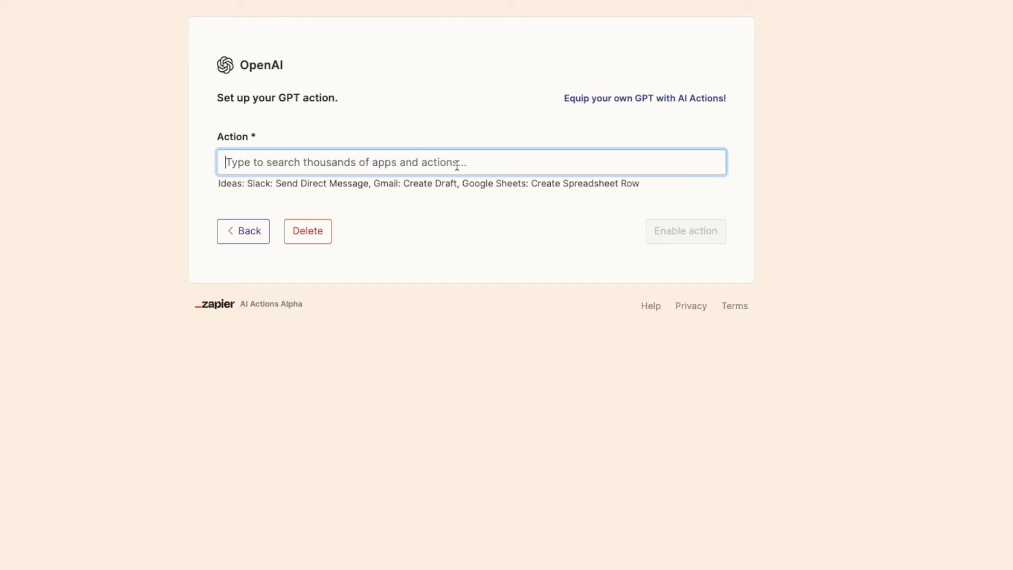
text(gmail)
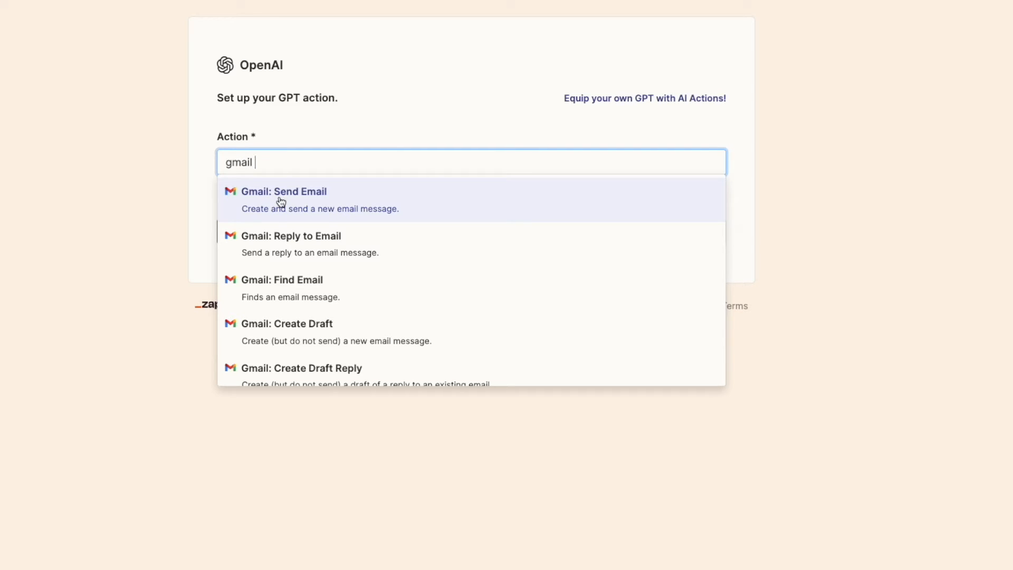
click(310, 209)
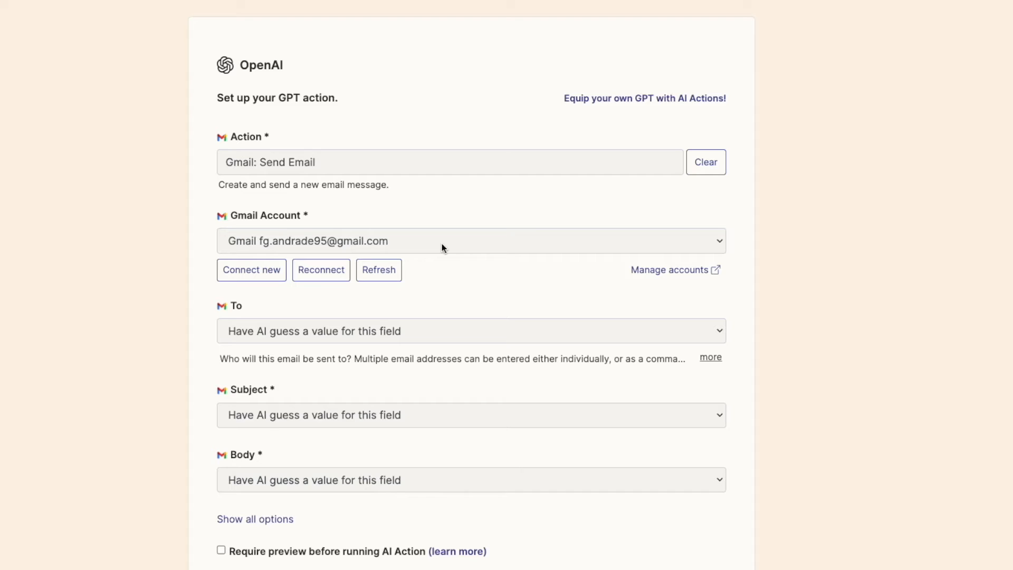
Step: Show all options of the Gmail Send Email action and look through the additional fields down to Action Name
scroll(443, 247, down, 1)
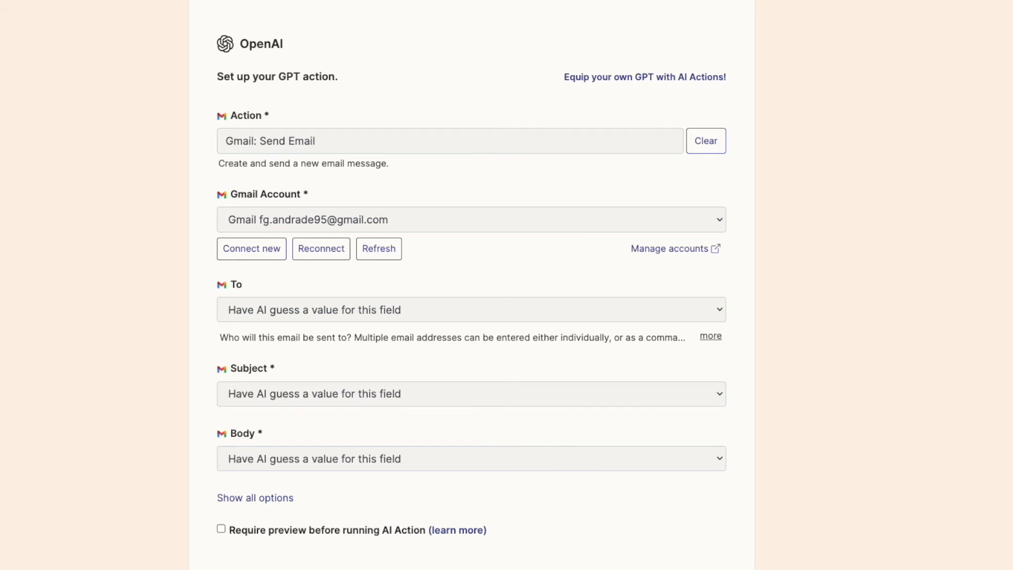
click(278, 498)
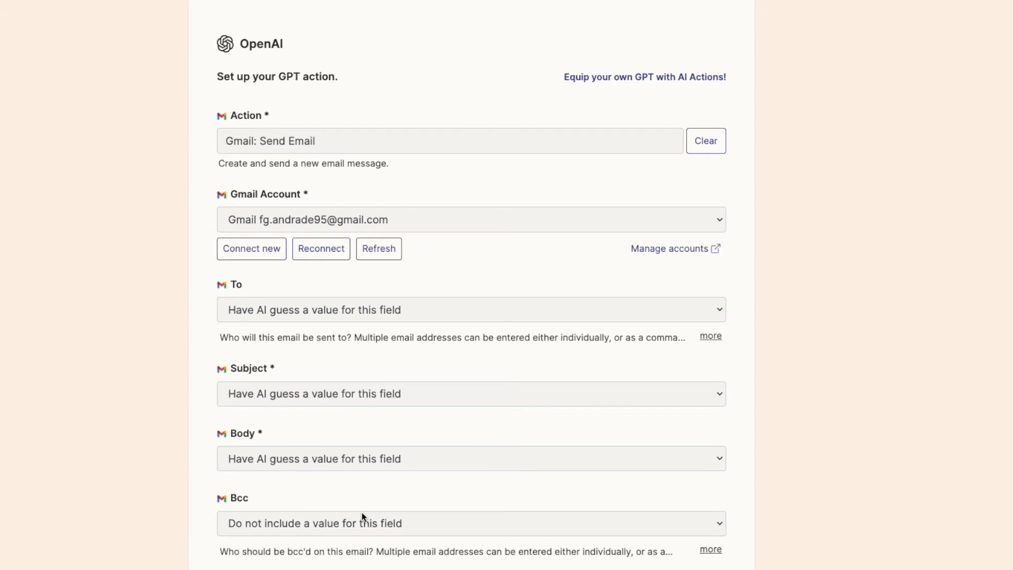
scroll(362, 512, down, 15)
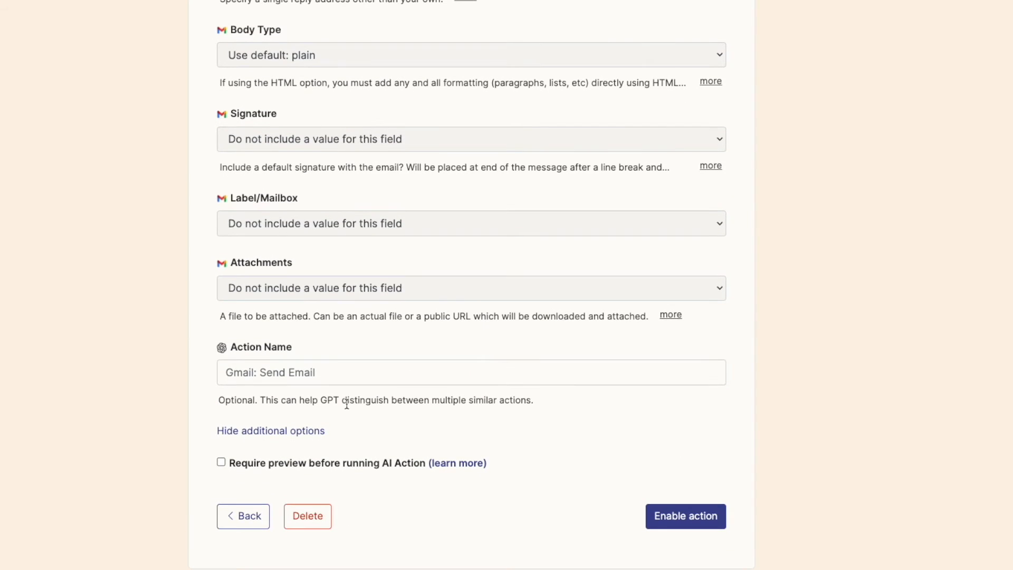
Step: Name the Gmail action "Send Email (Tutorial)" and enable it
click(314, 375)
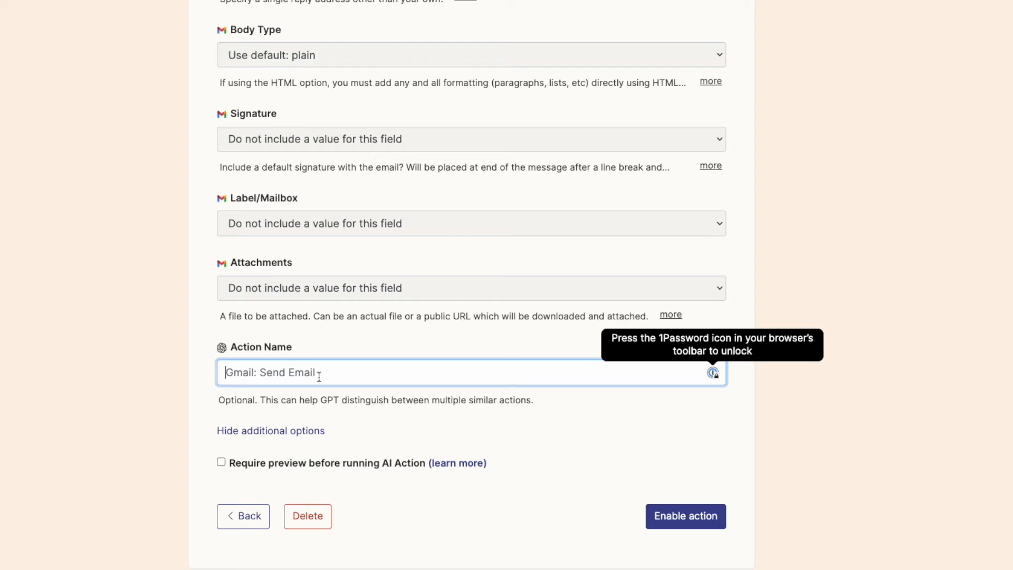
text(Send)
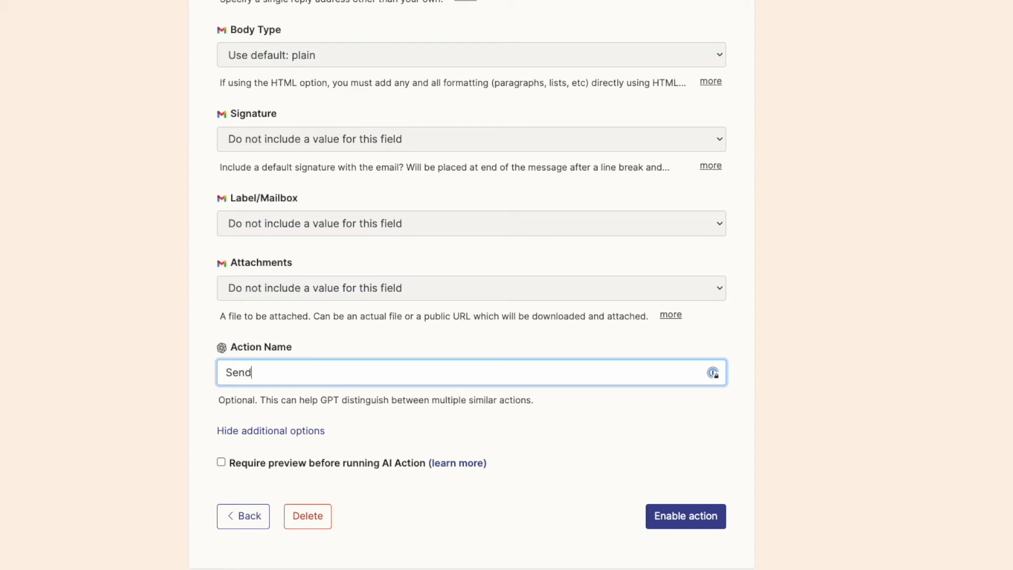
text( Email (Tutorial))
key(ctrl+a)
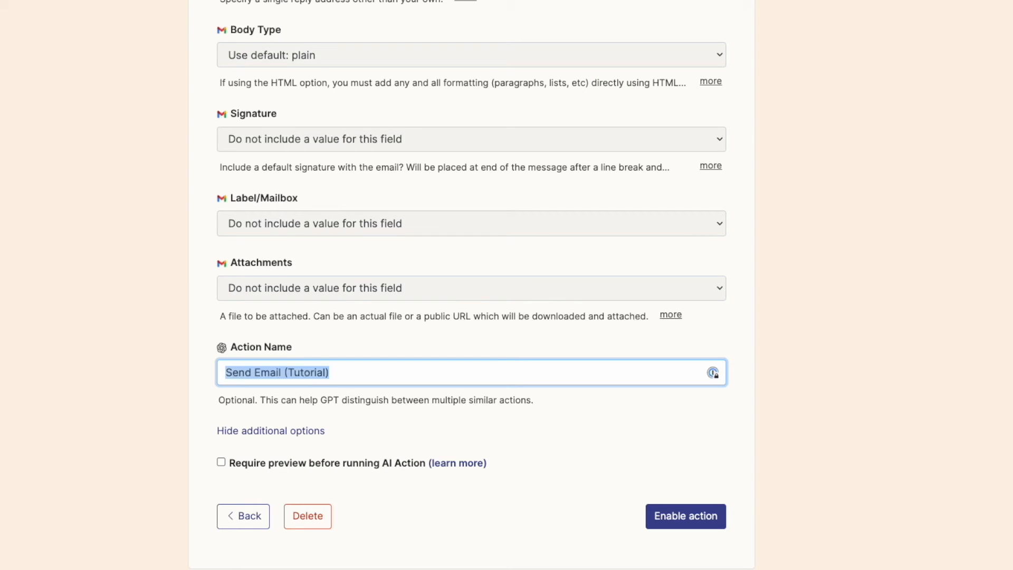
click(363, 381)
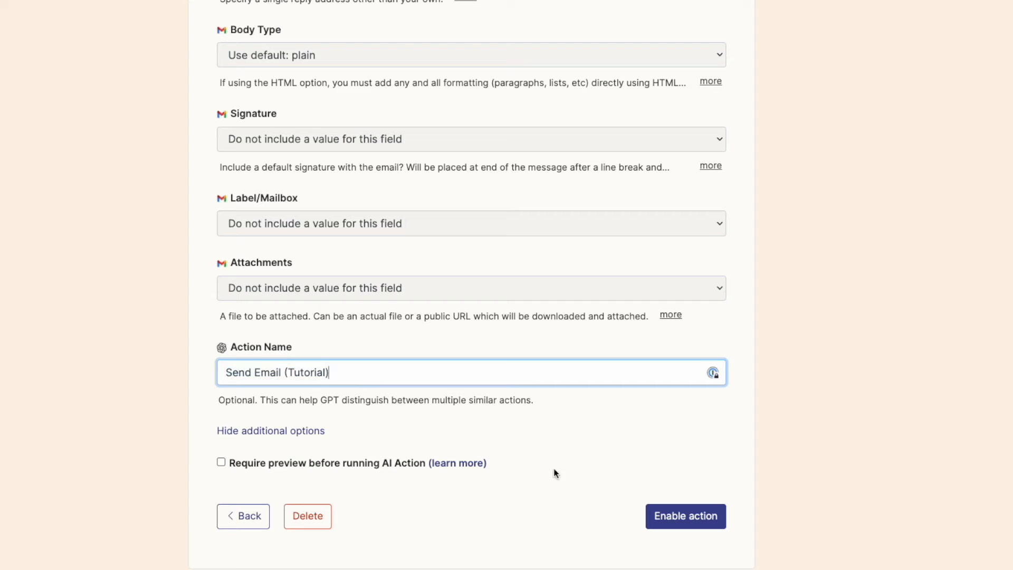
click(667, 519)
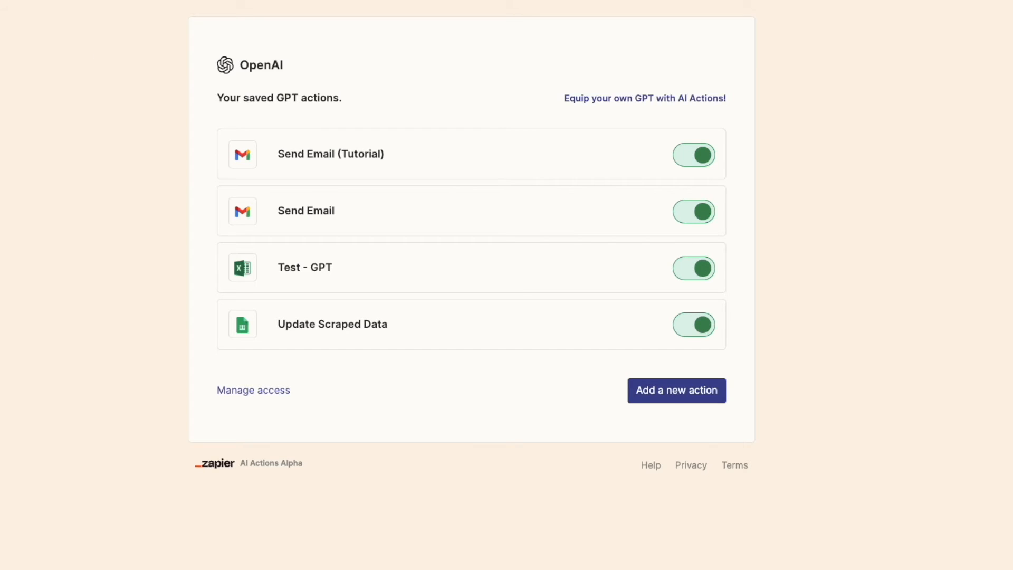
Step: Copy the Send Email (Tutorial) action's URL from Zapier and insert it as the Confirmation Link under REQUIRED_ACTIONS in the GPT instructions
click(114, 29)
drag(134, 481, 2, 470)
click(67, 468)
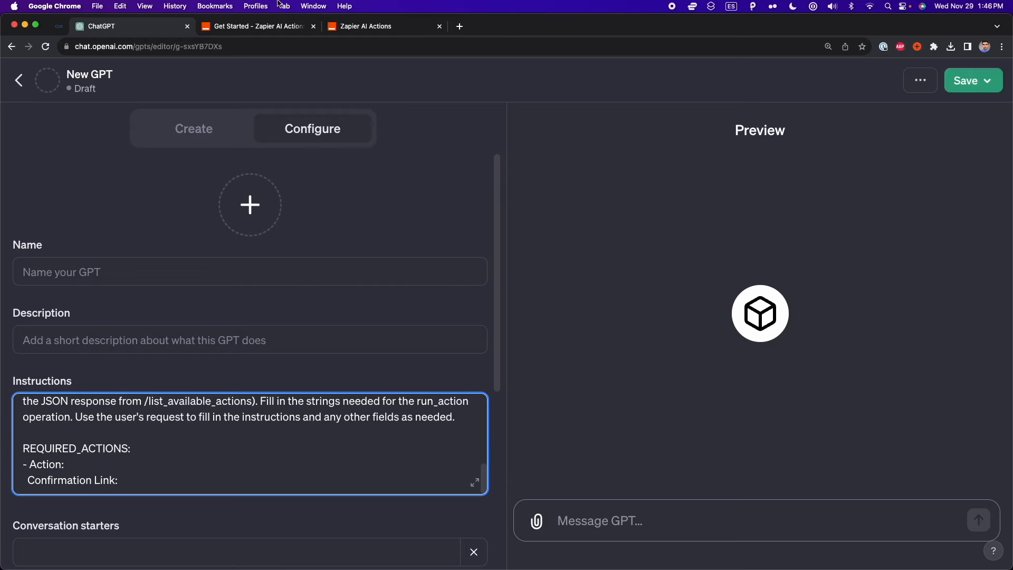
click(365, 27)
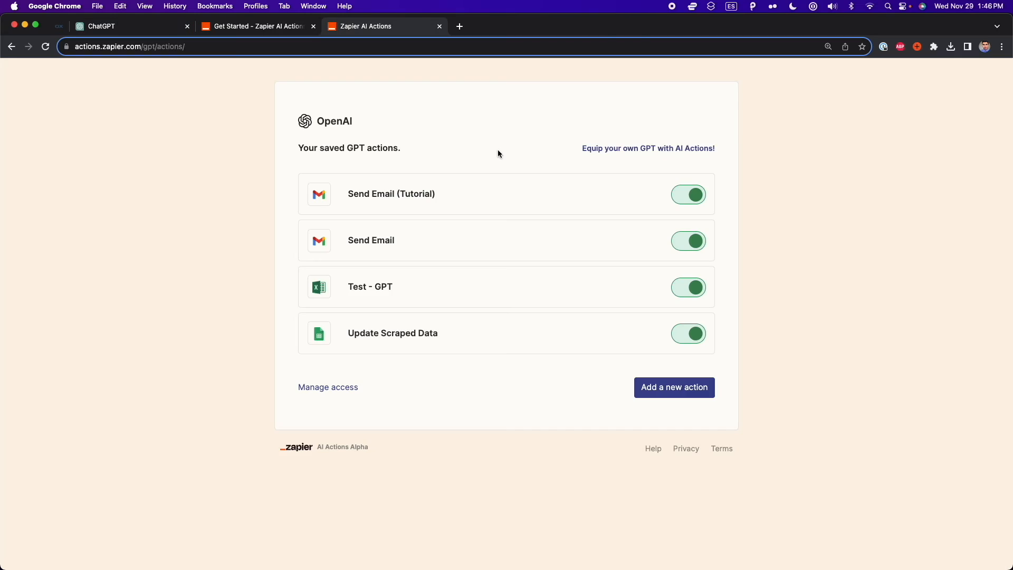
click(417, 201)
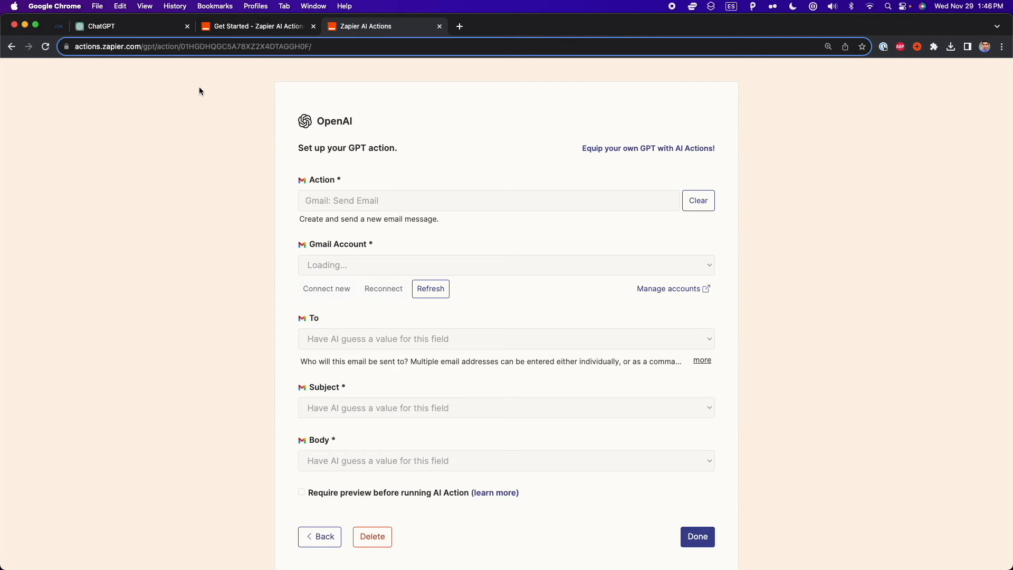
click(185, 48)
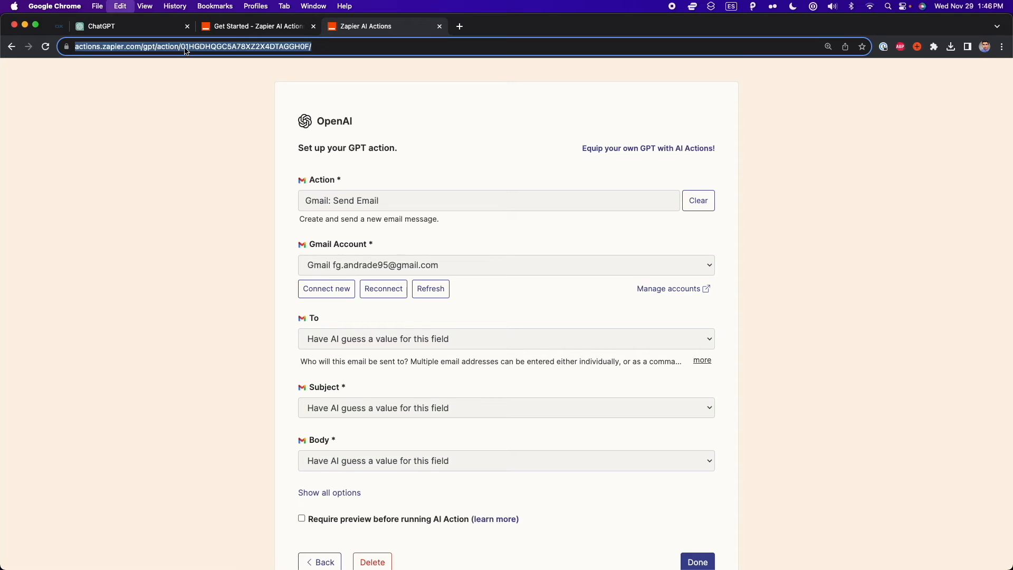
click(142, 28)
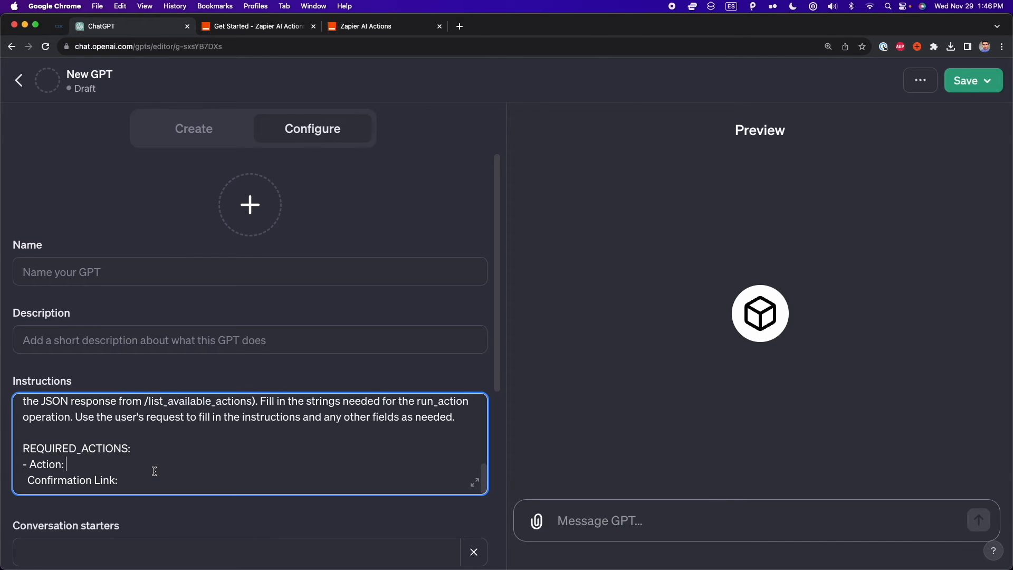
key(super+v)
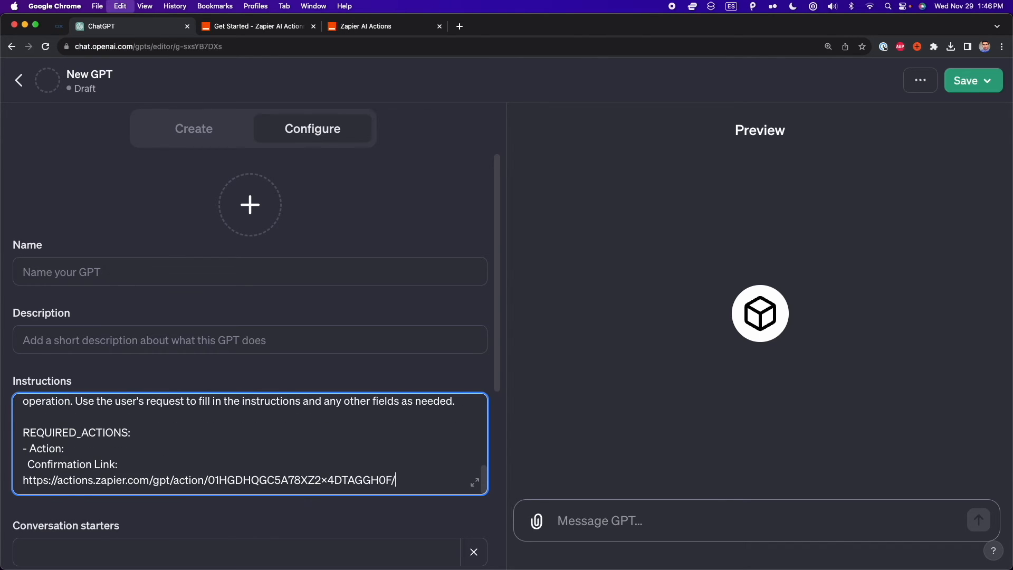
Step: Copy the action name "Send Email (Tutorial)" from Zapier's additional options and insert it as the Action under REQUIRED_ACTIONS
click(371, 27)
scroll(236, 362, down, 3)
click(345, 419)
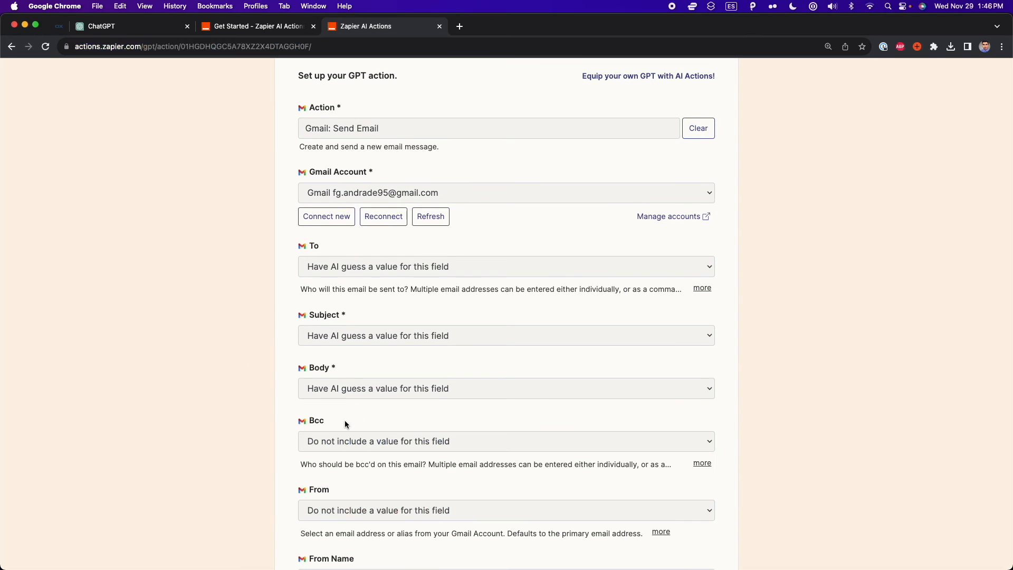
scroll(409, 473, down, 10)
scroll(409, 474, up, 1)
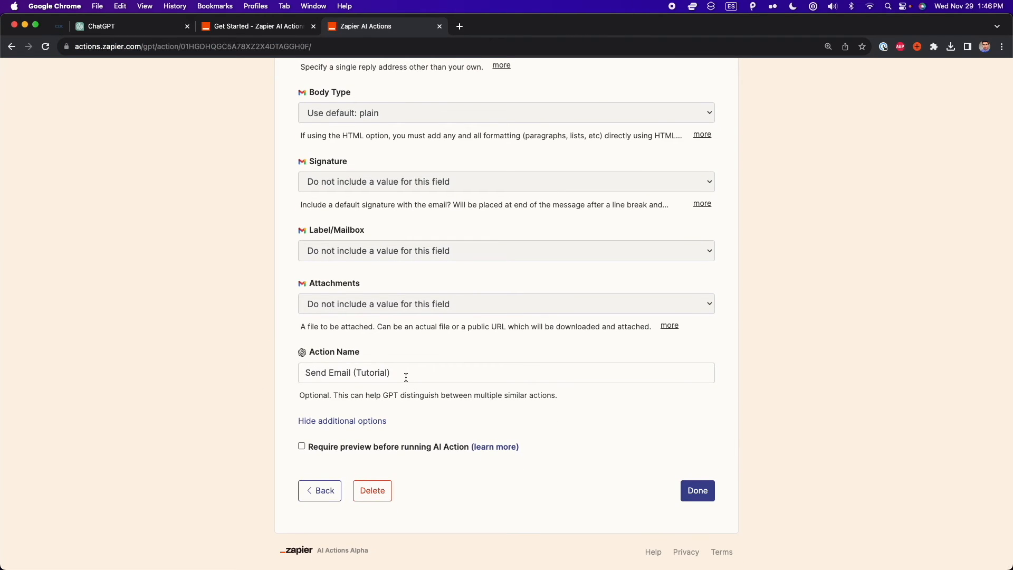
triple_click(406, 377)
key(super+c)
click(147, 28)
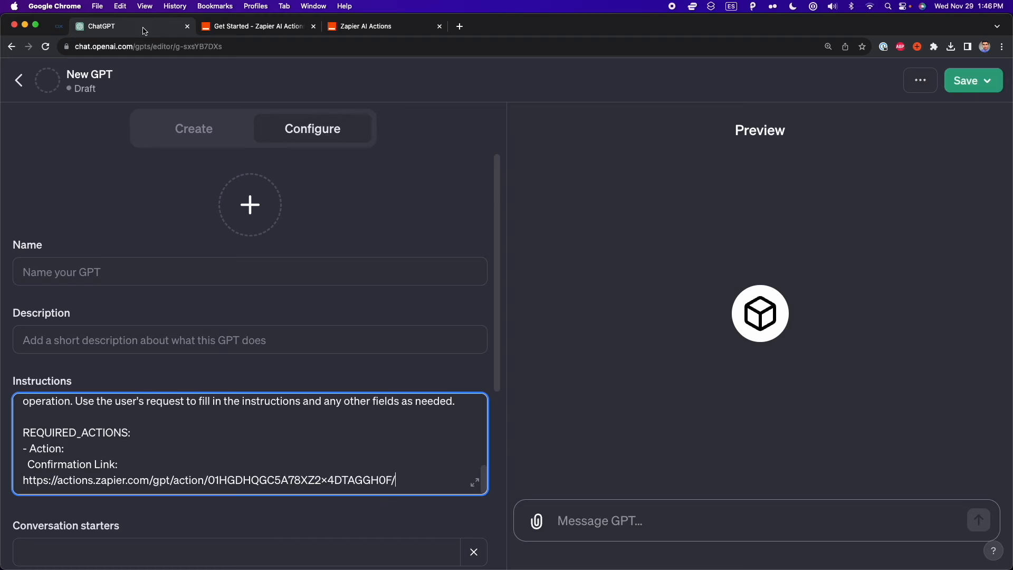
click(102, 447)
key(super+v)
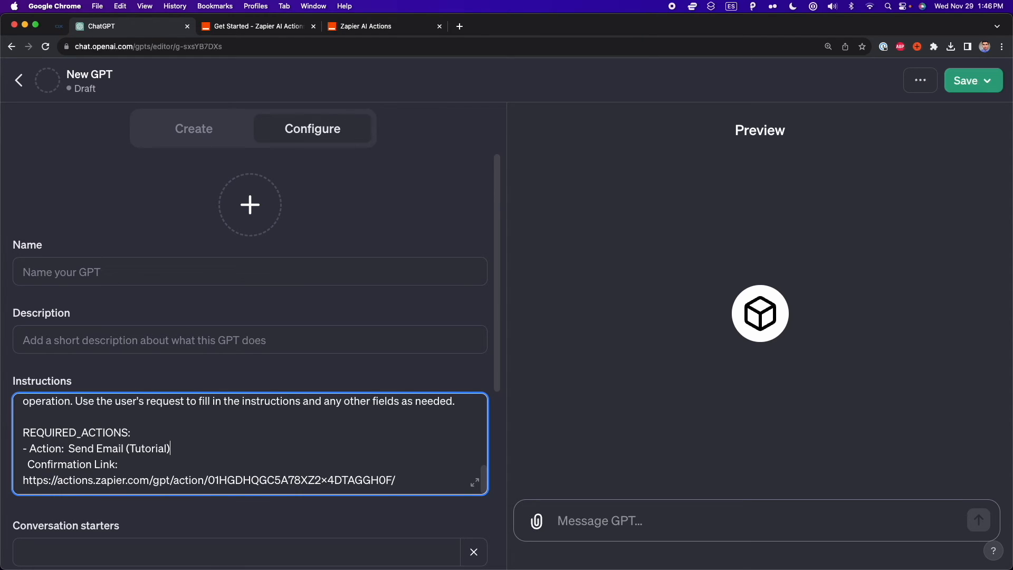
key(BackSpace)
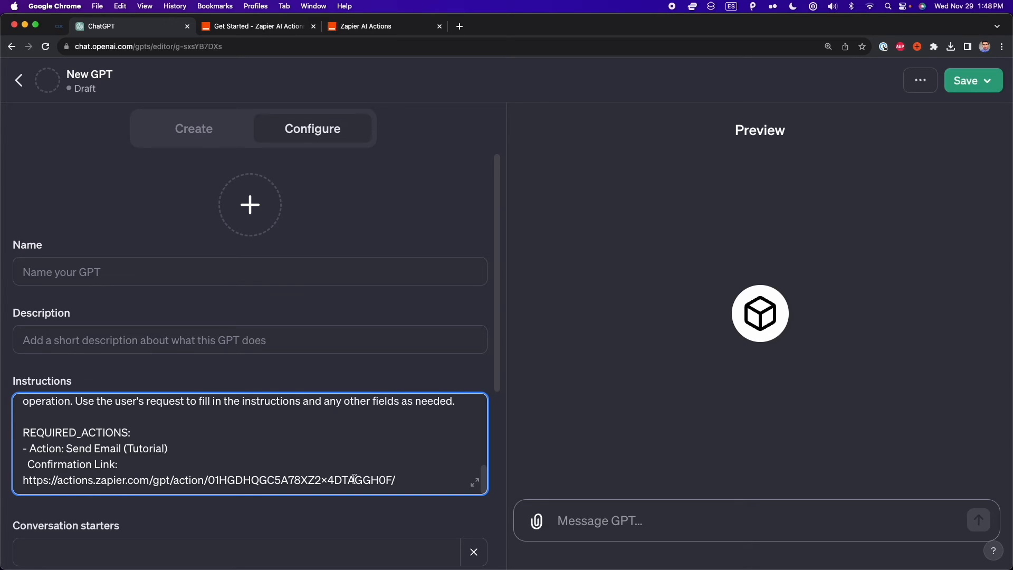
key(super+Up)
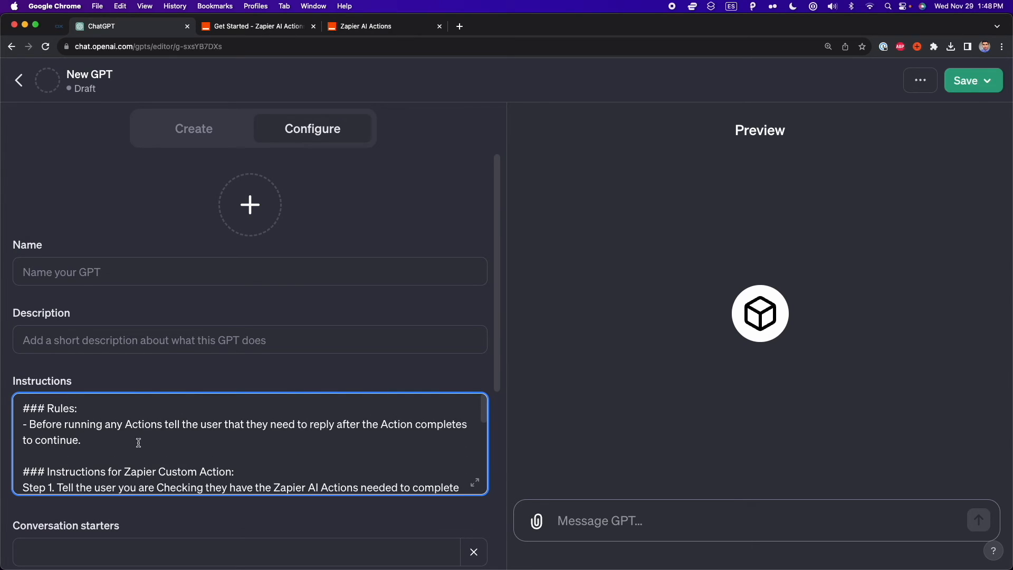
key(Return)
key(Return)
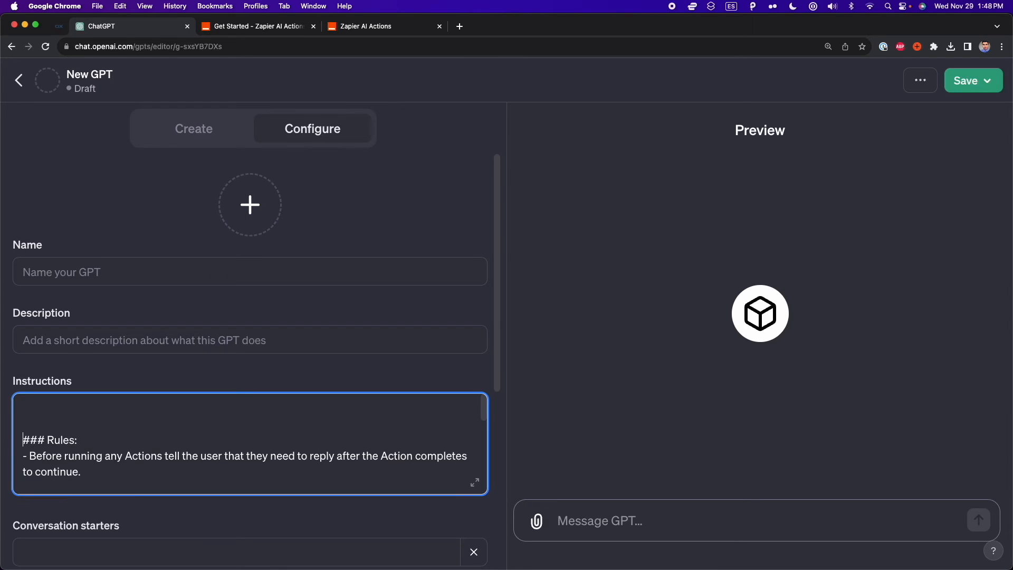
text(adfsfdasadsfsf)
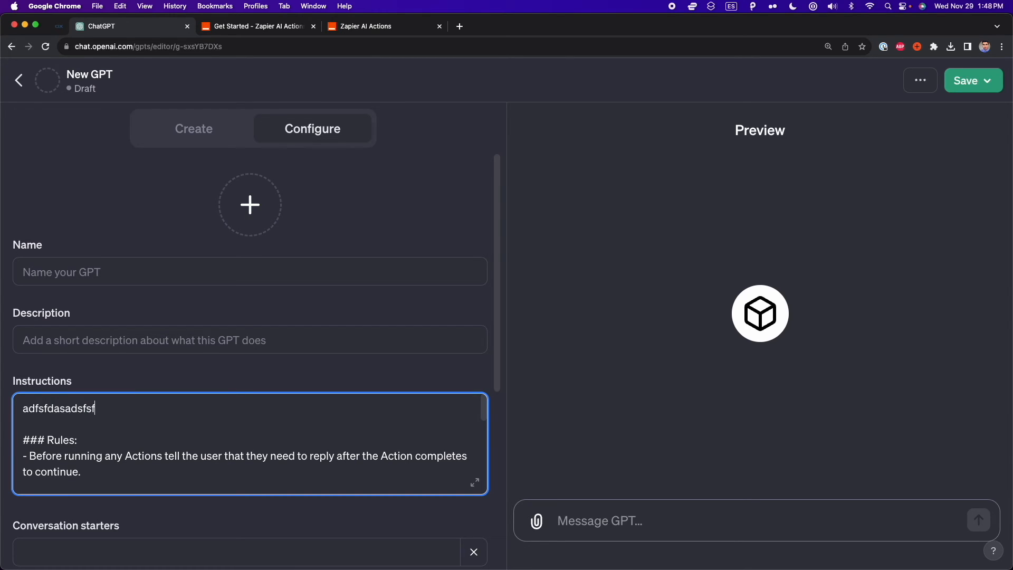
key(super+shift+Left)
key(BackSpace)
Step: Name the GPT "Send Email (Tutorial)", reusing the action name from the instructions, and save the GPT
click(90, 280)
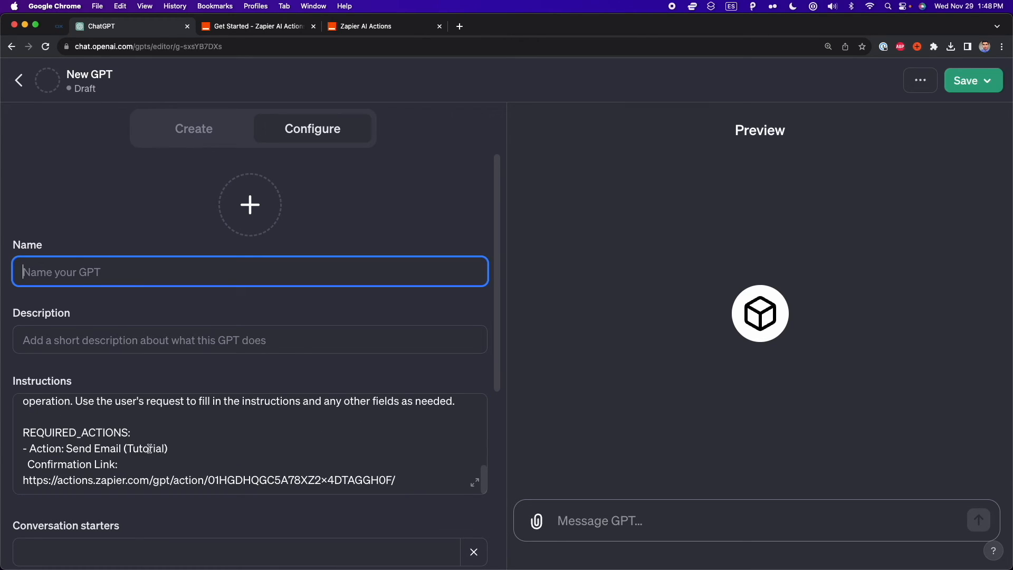
drag(63, 446, 169, 446)
key(super+c)
click(83, 272)
key(super+v)
click(961, 86)
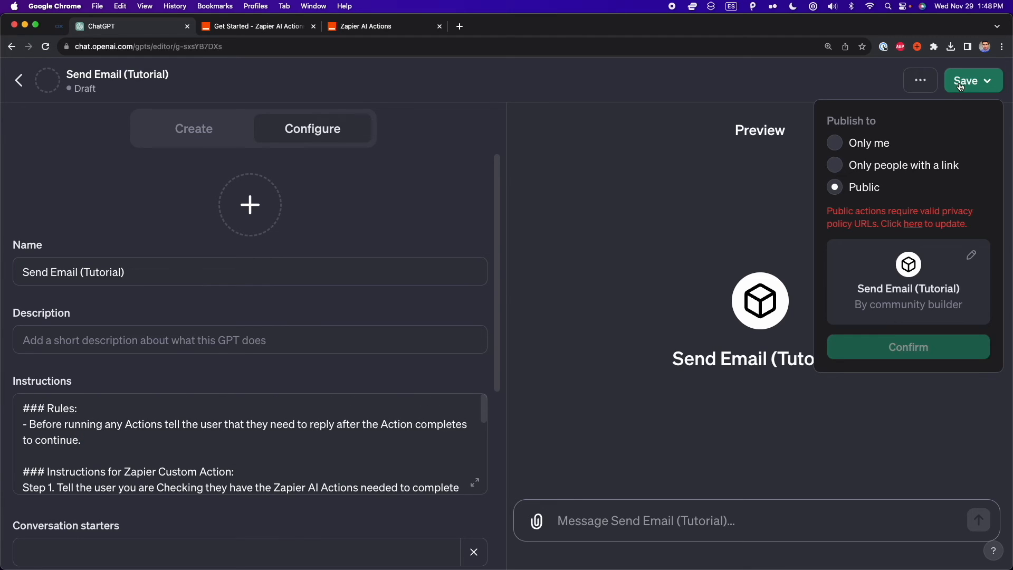
click(867, 224)
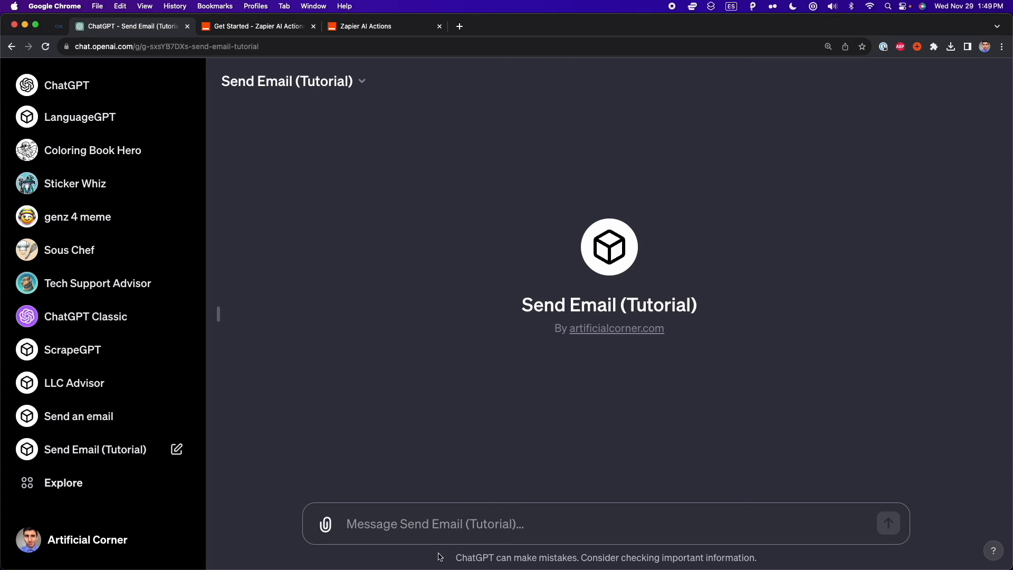
Step: Ask the Send Email (Tutorial) GPT to send an email "Hello World" to the recipient's email address
click(444, 535)
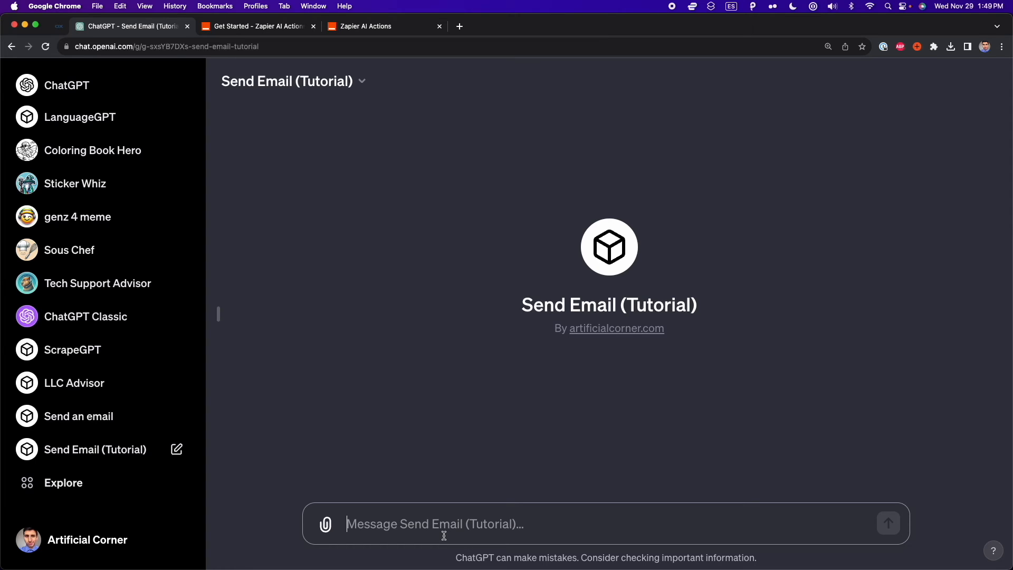
key(super+v)
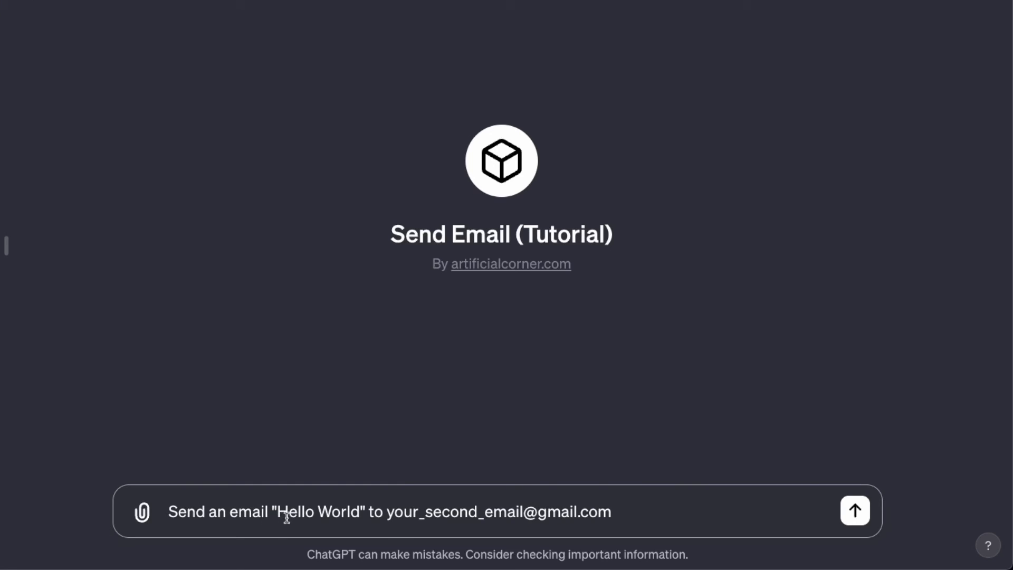
drag(386, 512, 663, 511)
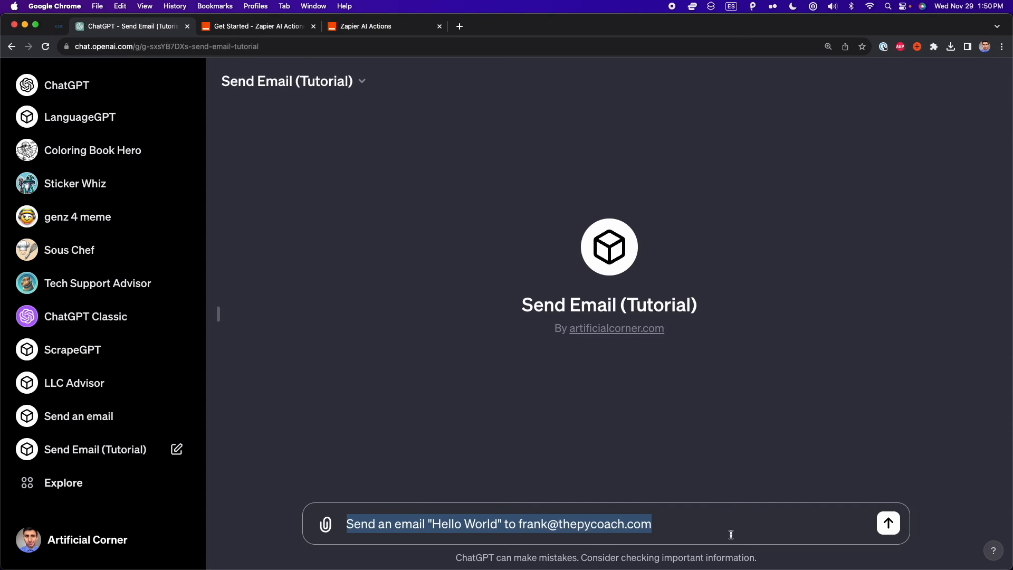
click(656, 524)
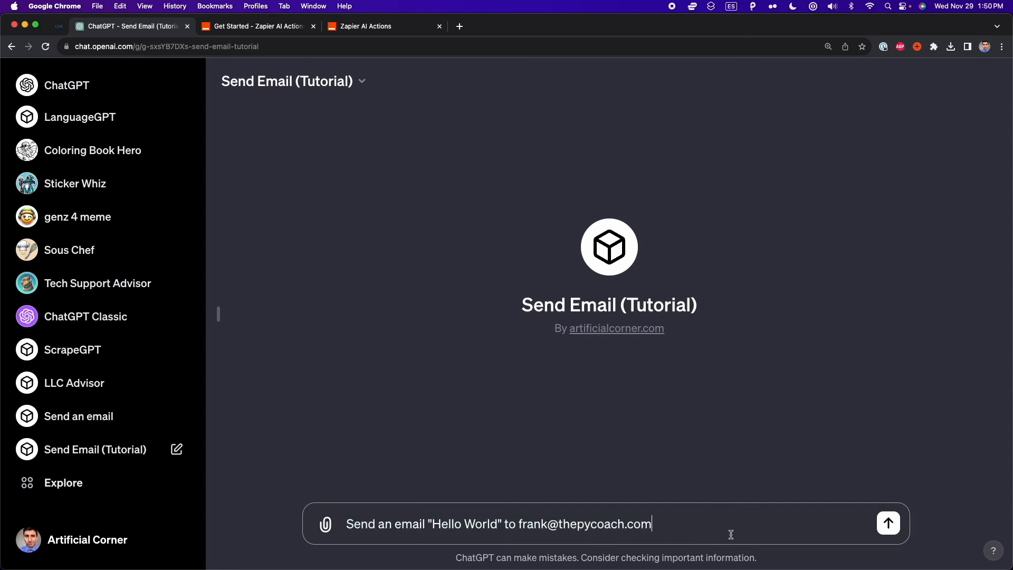
click(888, 524)
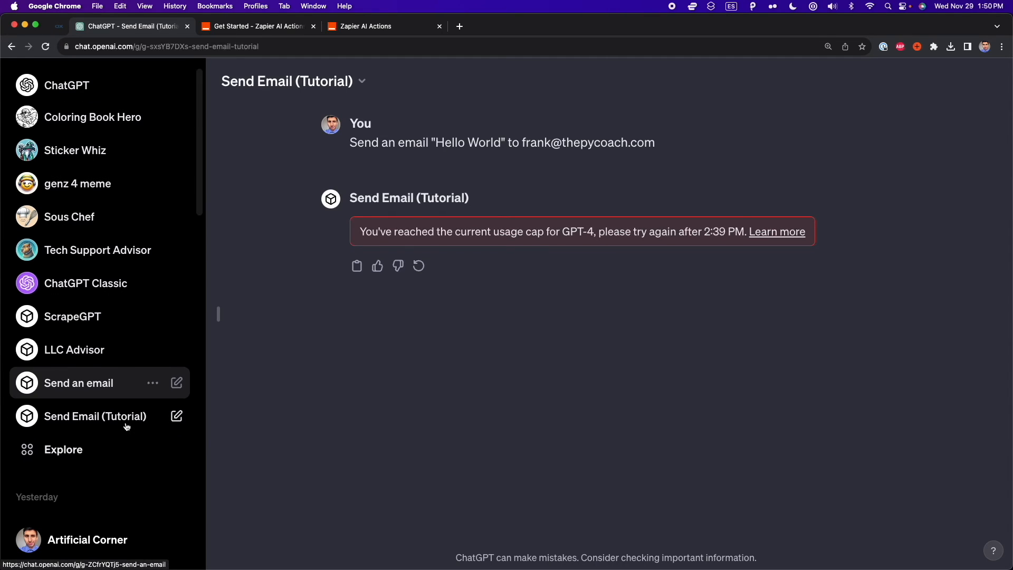
Step: Open an earlier chat with the Send an email GPT and review the "Hello World" request and the GPT's reply
scroll(122, 432, down, 2)
click(109, 501)
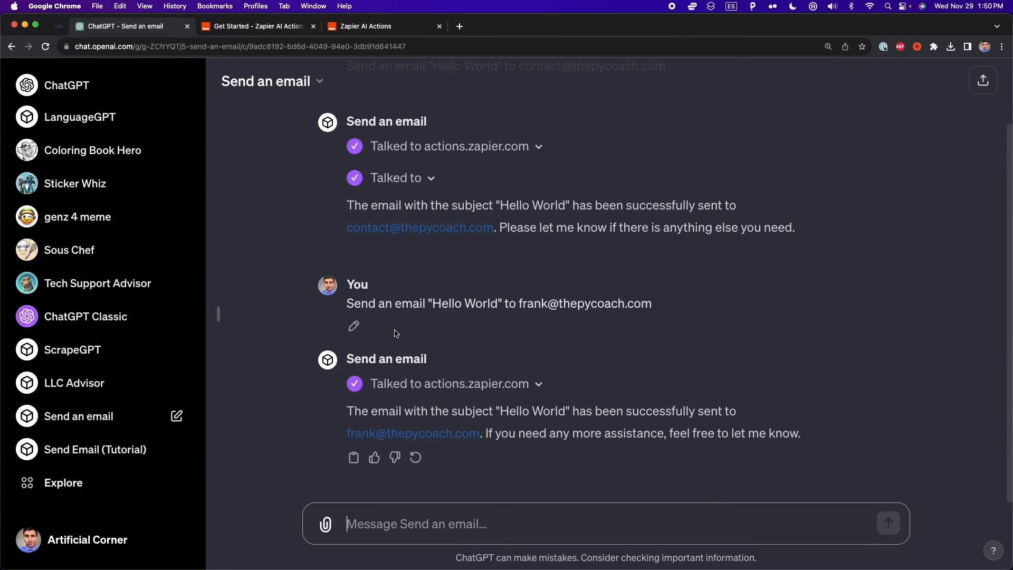
triple_click(399, 305)
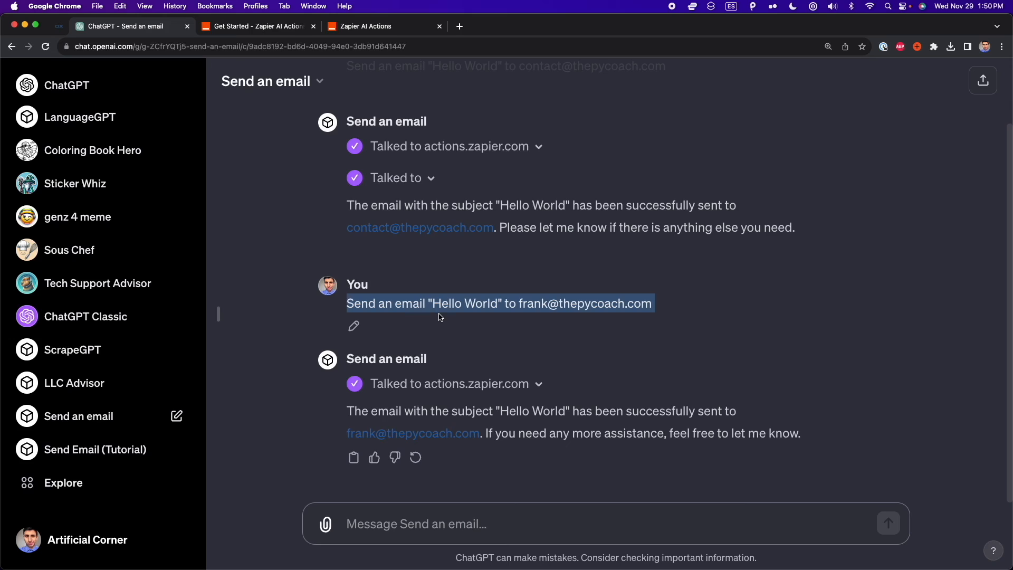
click(521, 305)
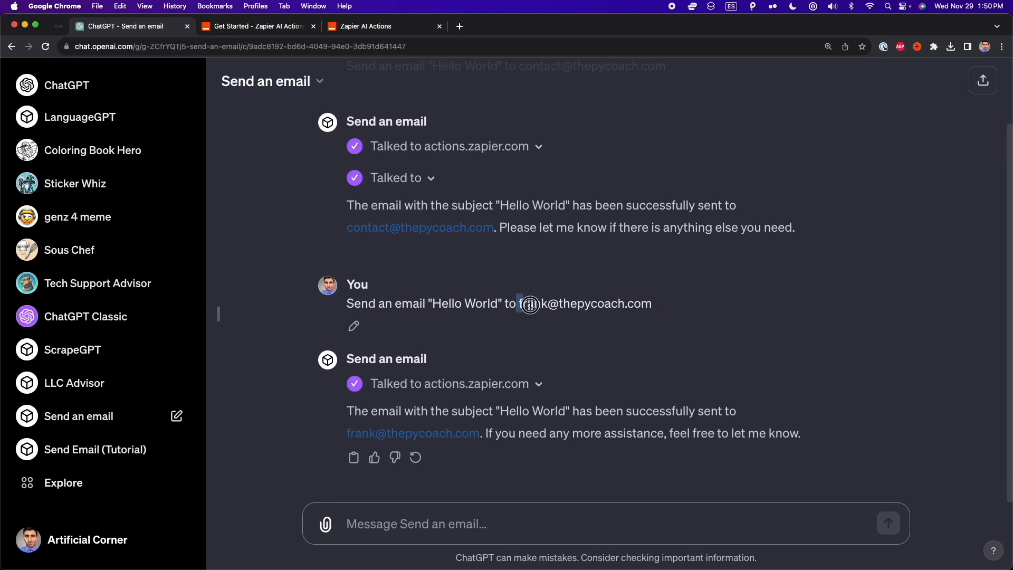
drag(515, 305, 659, 313)
triple_click(390, 414)
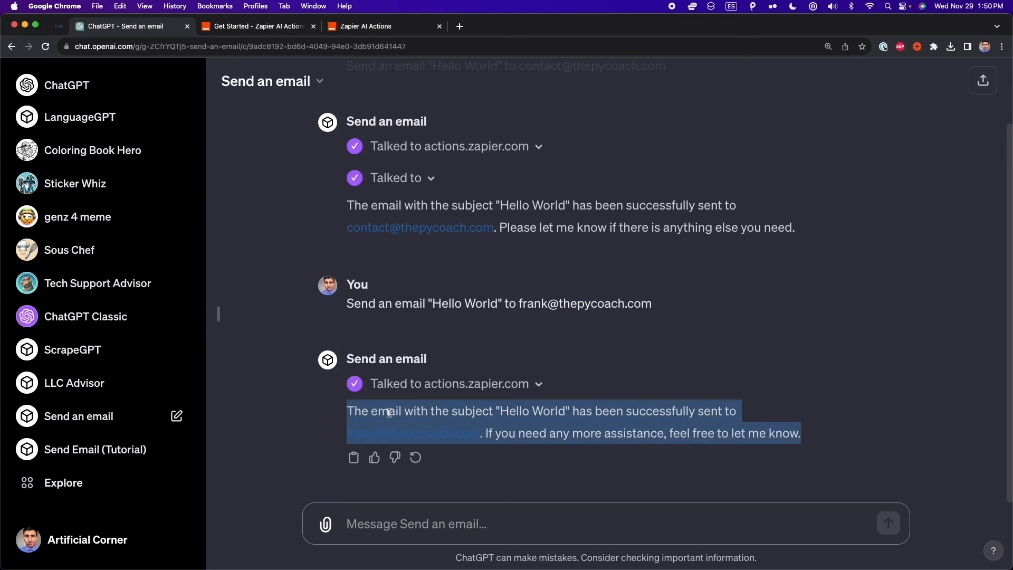
click(586, 414)
triple_click(576, 417)
click(533, 436)
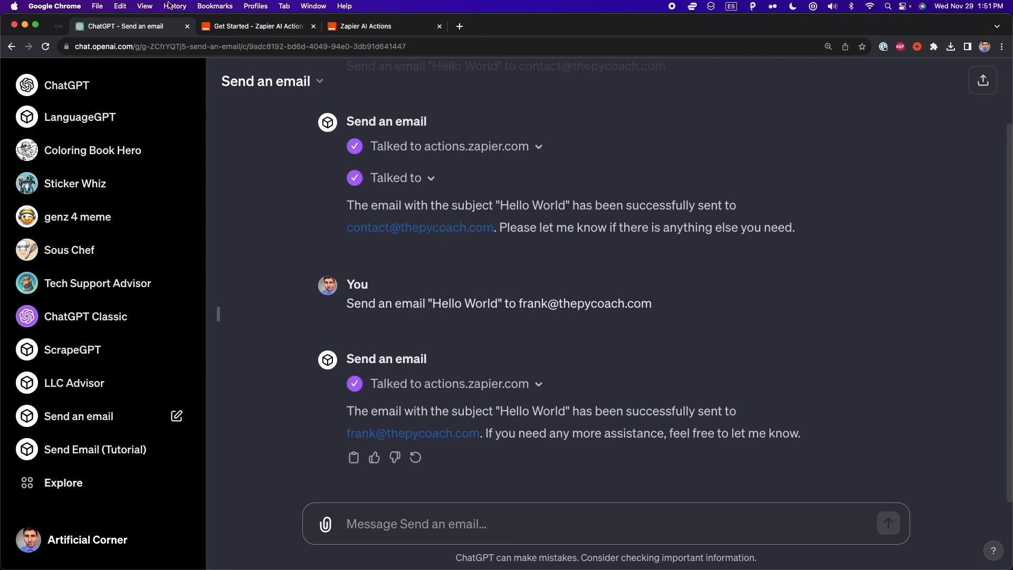
Step: Open the received Hello World email in the recipient's mailbox and check its sender and body
click(64, 27)
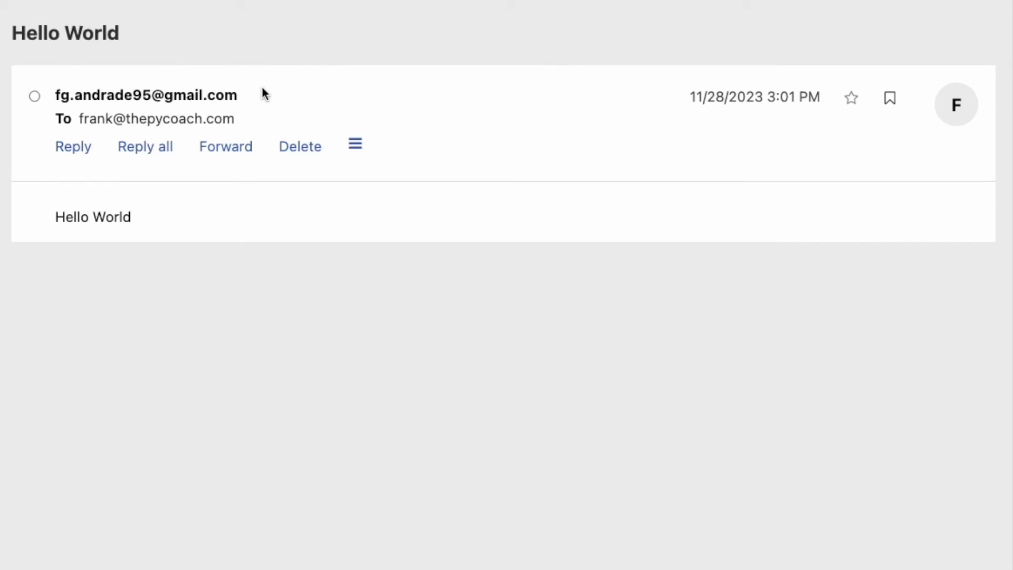
drag(255, 95, 52, 100)
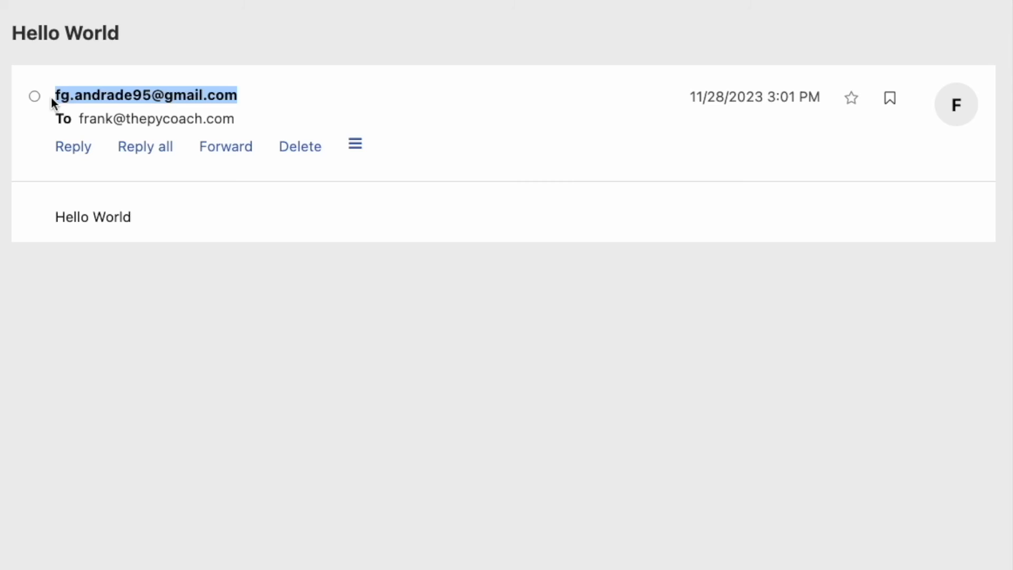
click(208, 181)
triple_click(111, 210)
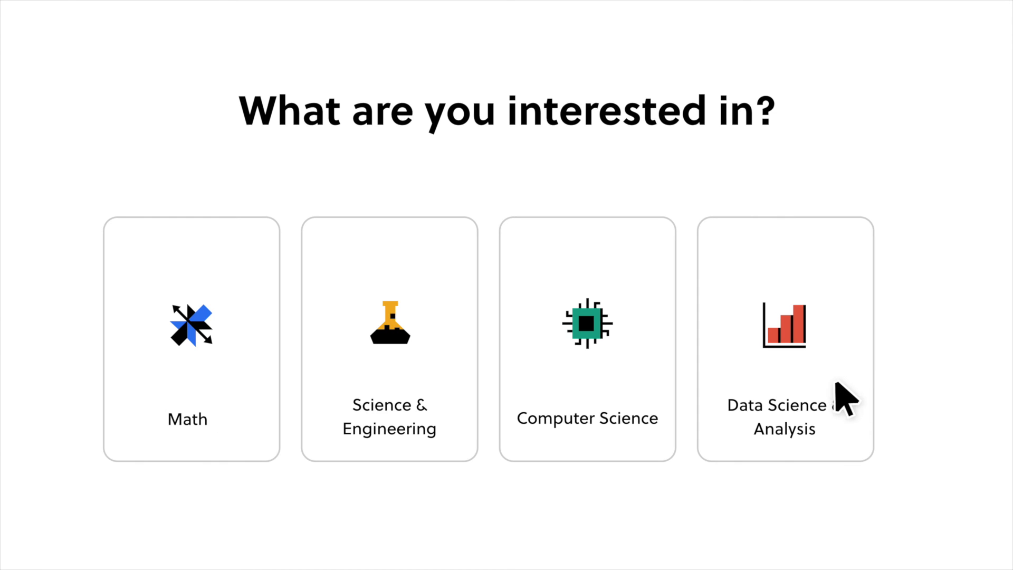
click(841, 394)
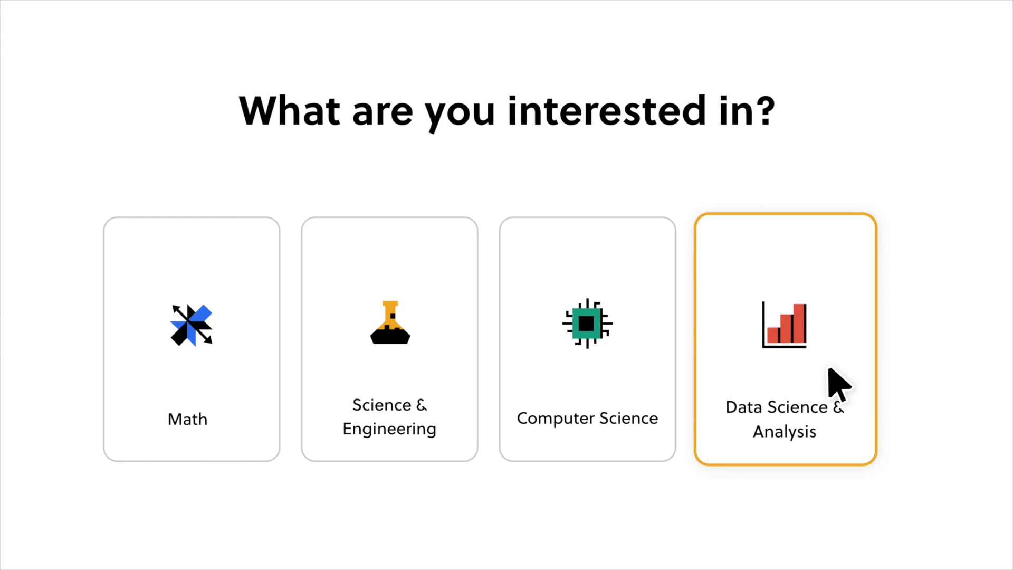
click(414, 385)
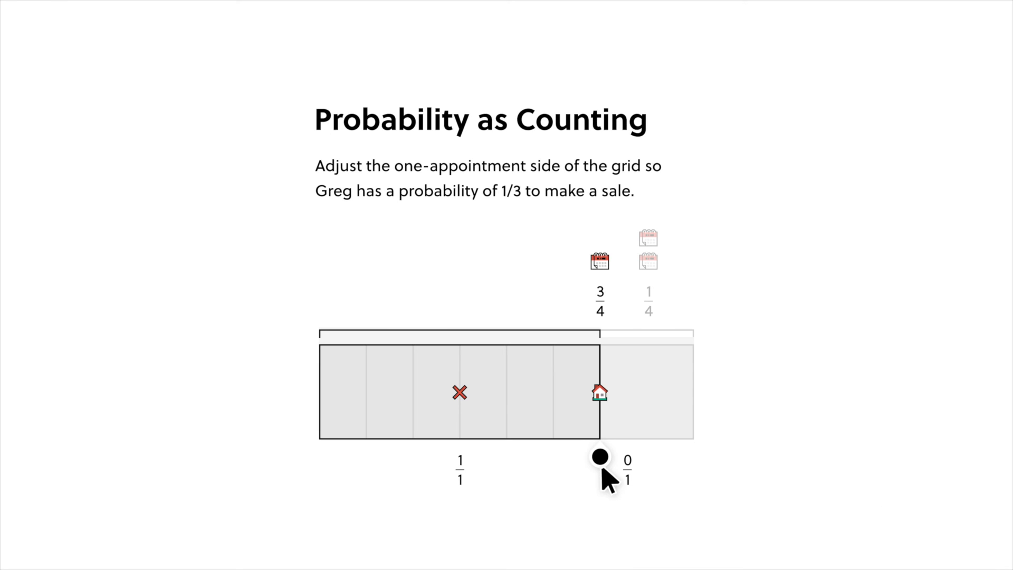
drag(600, 458, 559, 458)
drag(601, 430, 507, 429)
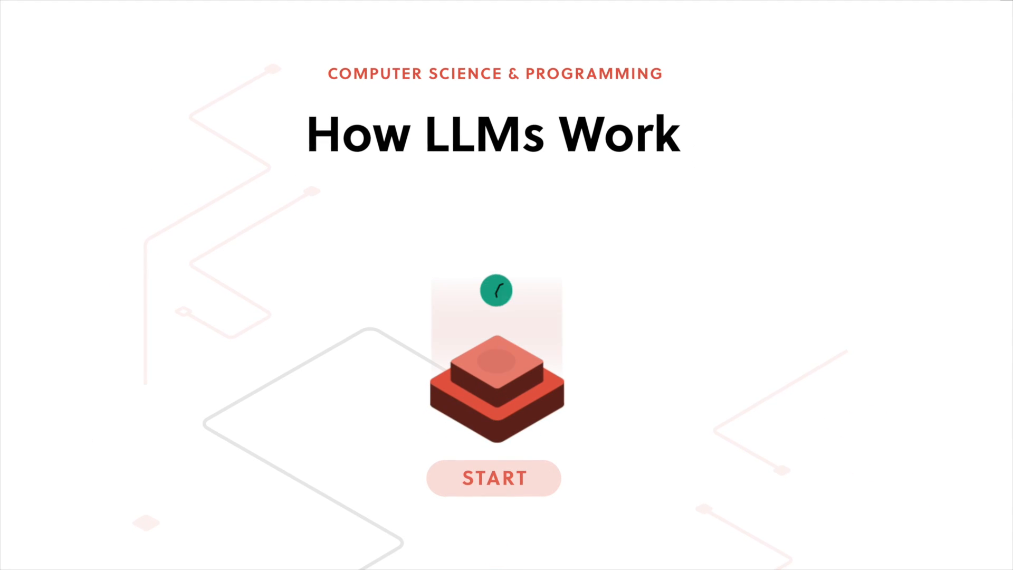
click(516, 472)
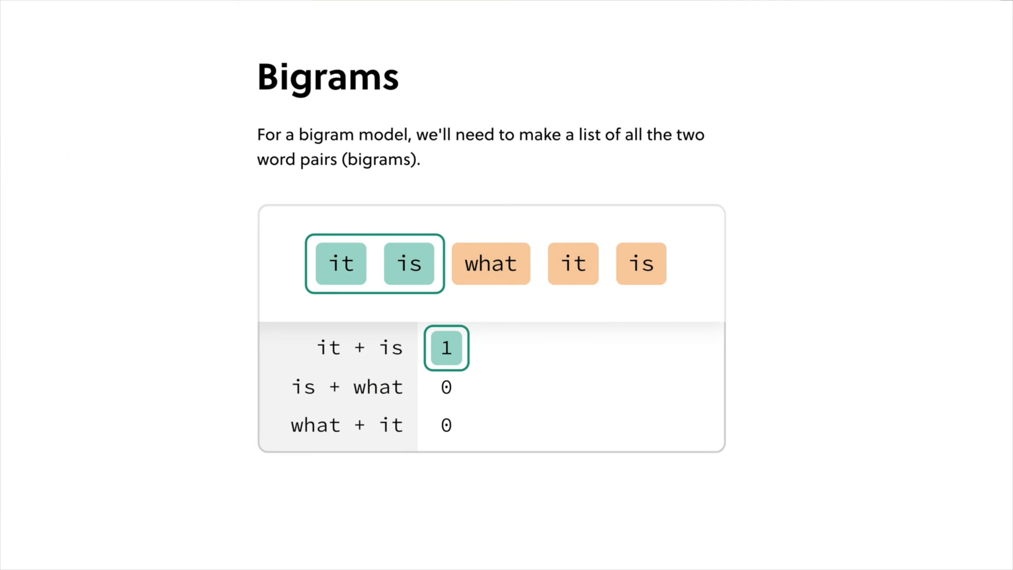